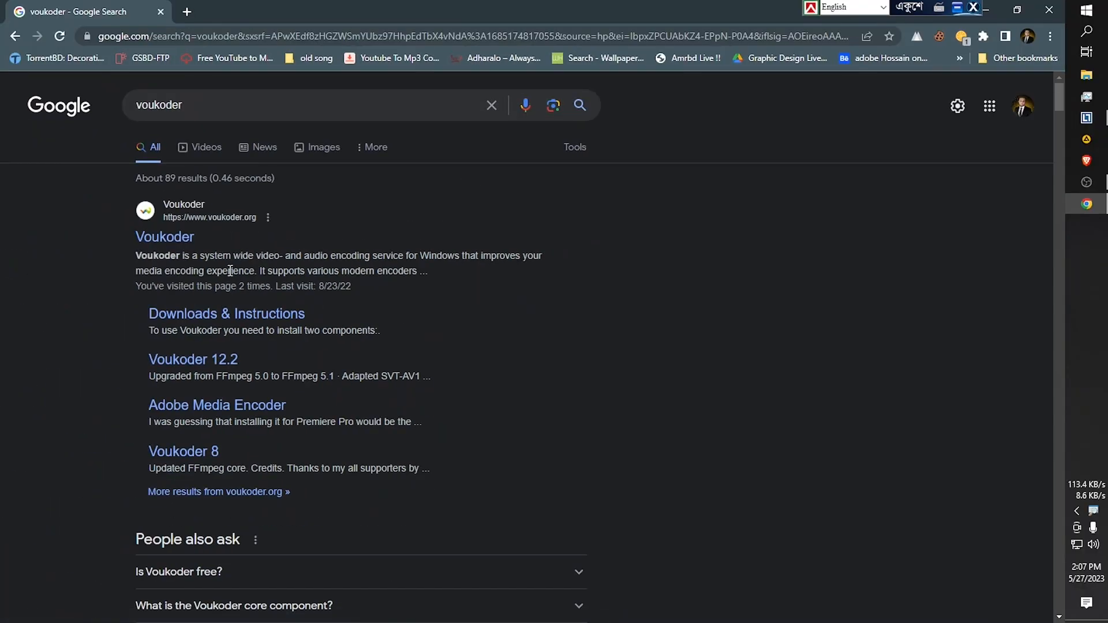
Step: Open the Voukoder website from the search results and go to its list of app and connector downloads
left_click(175, 238)
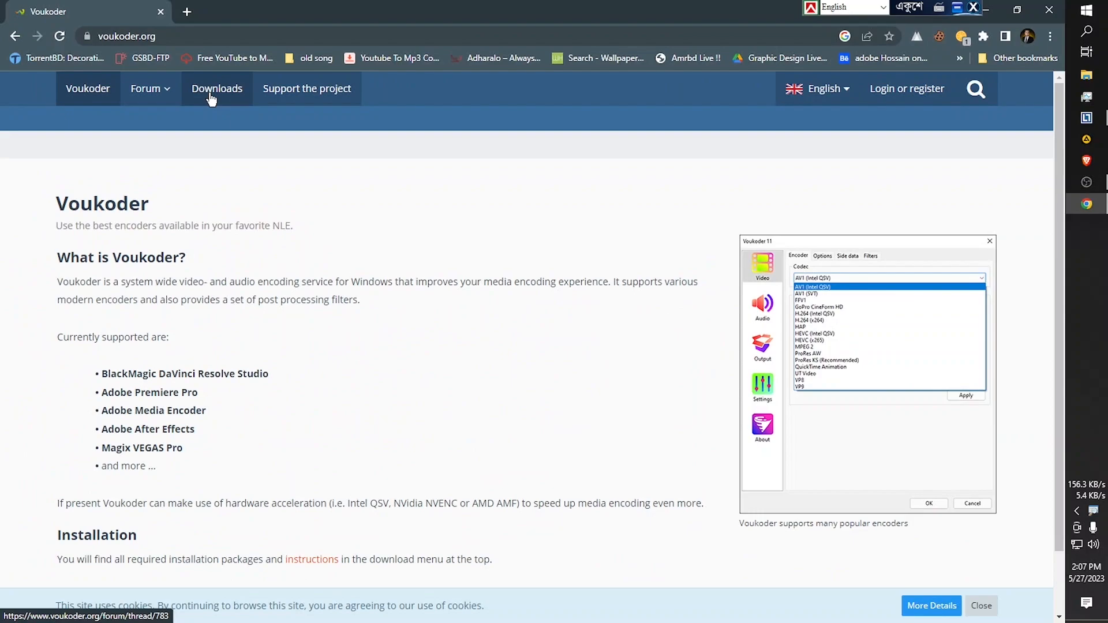
left_click(210, 95)
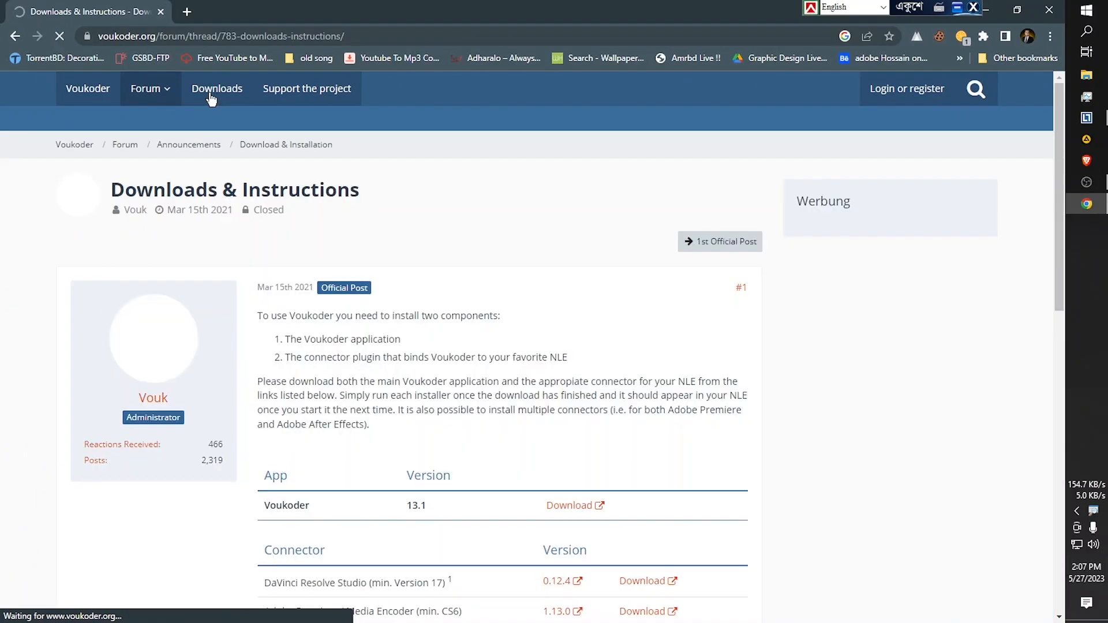
scroll(408, 304, "down", 3)
scroll(410, 303, "down", 1)
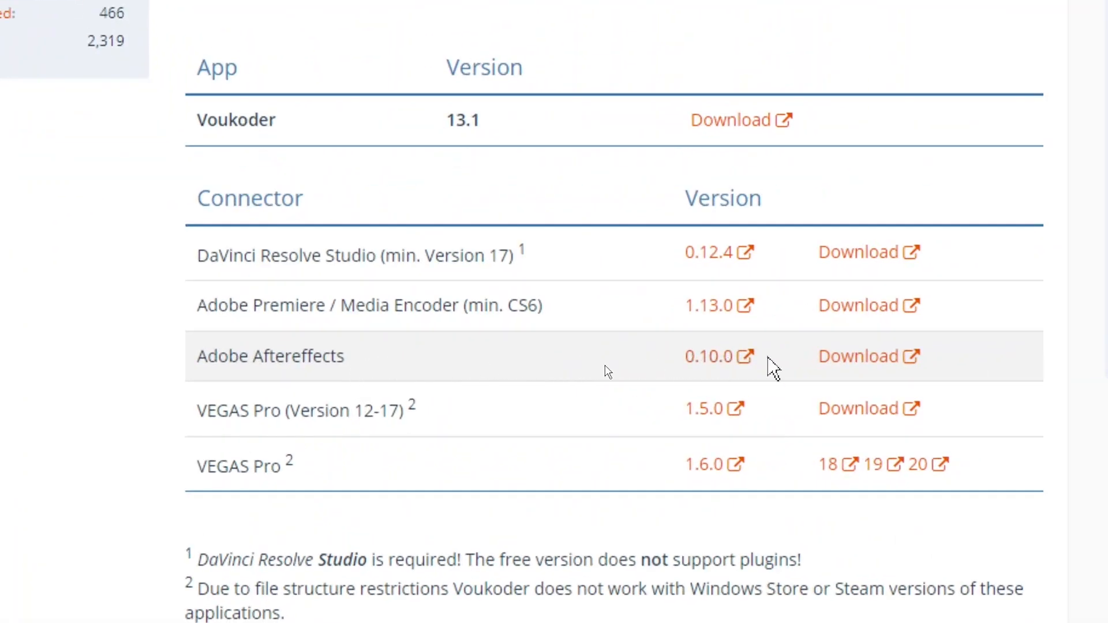
Step: Dismiss the advertisement and download voukoder.msi and the Adobe After Effects connector installer, aftereffects-connector-0.10.0.msi
left_click(884, 364)
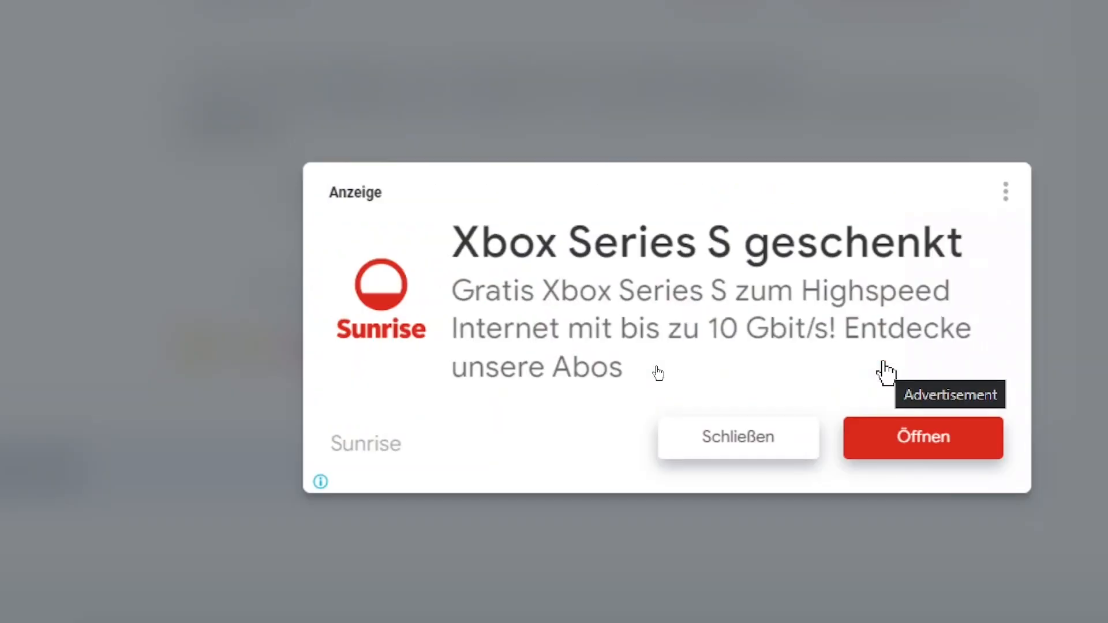
left_click(744, 448)
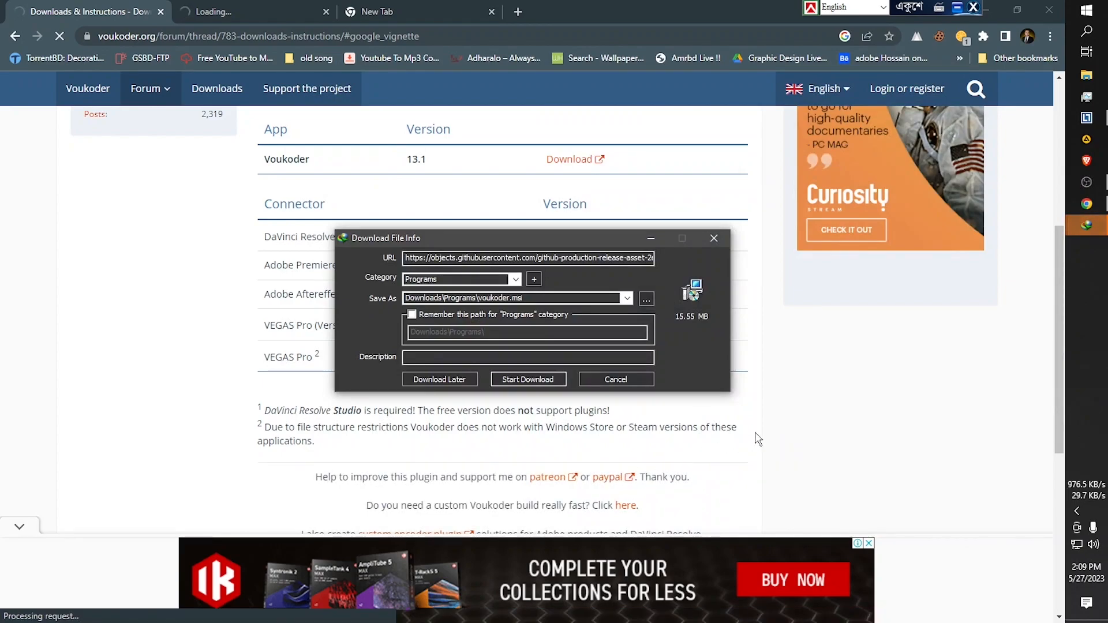
left_click(528, 380)
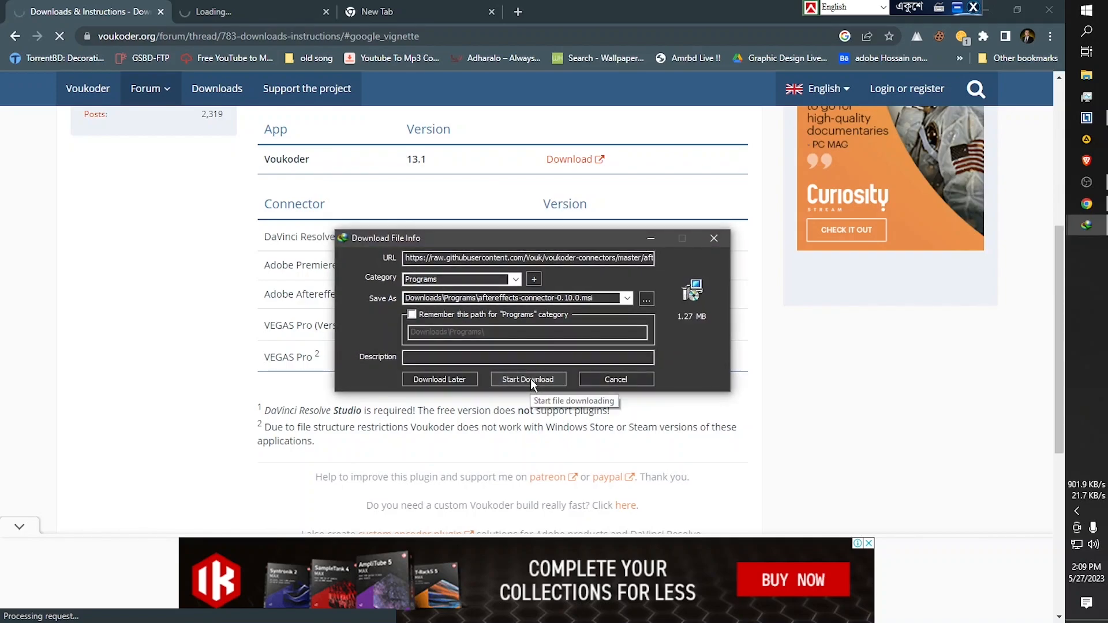
left_click(531, 379)
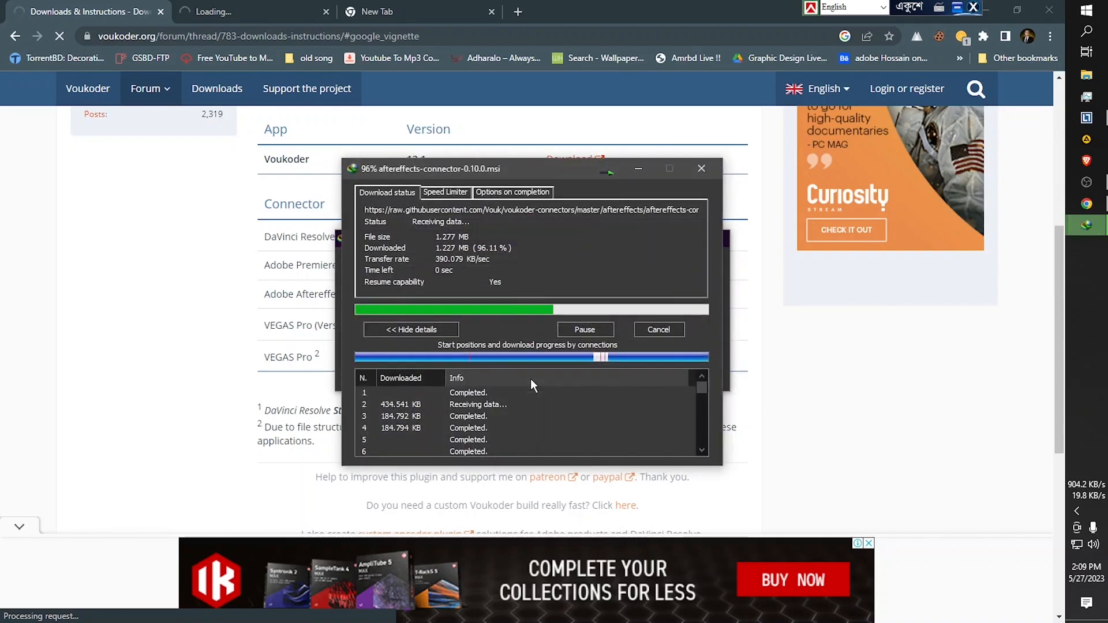
Step: Open the Downloads\Programs folder that holds the downloaded installers
scroll(439, 362, "up", 2)
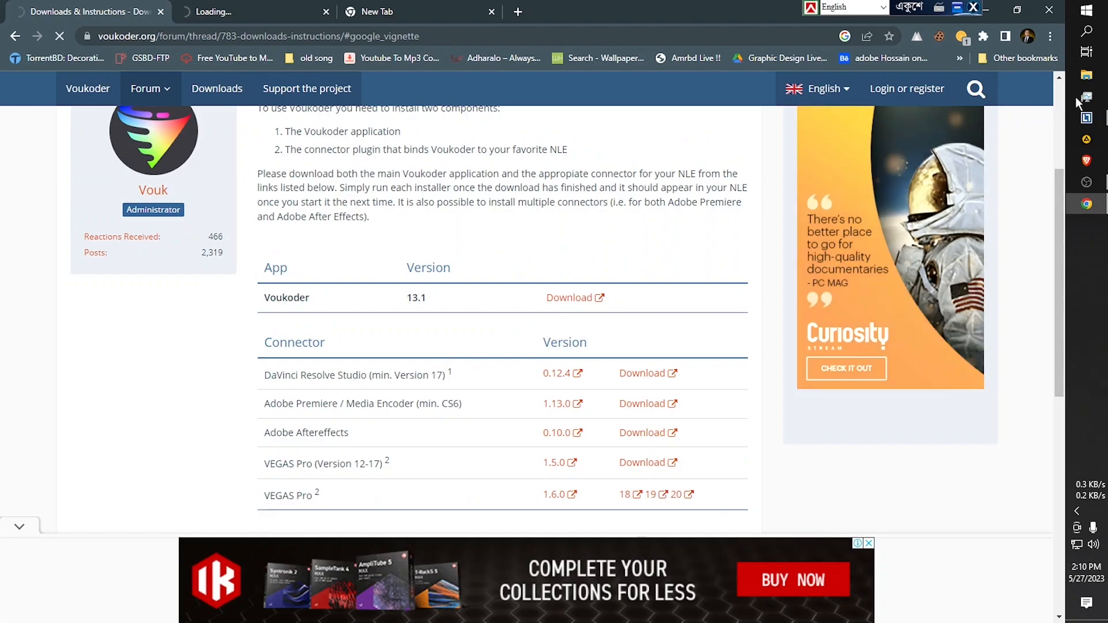
left_click(1086, 10)
left_click(947, 141)
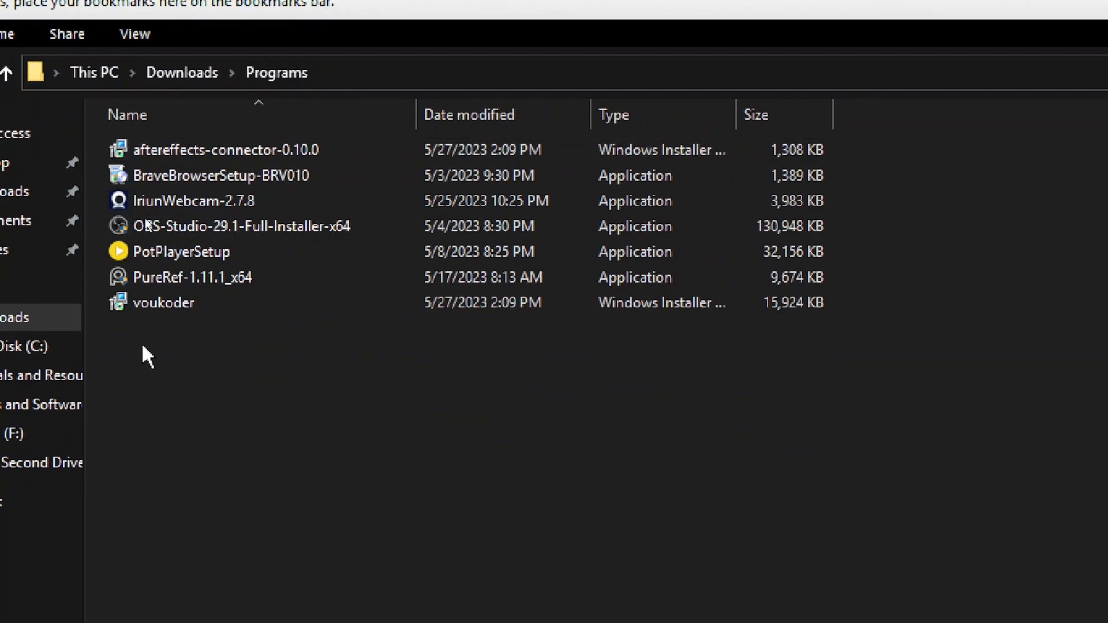
left_click(167, 302)
double_click(167, 300)
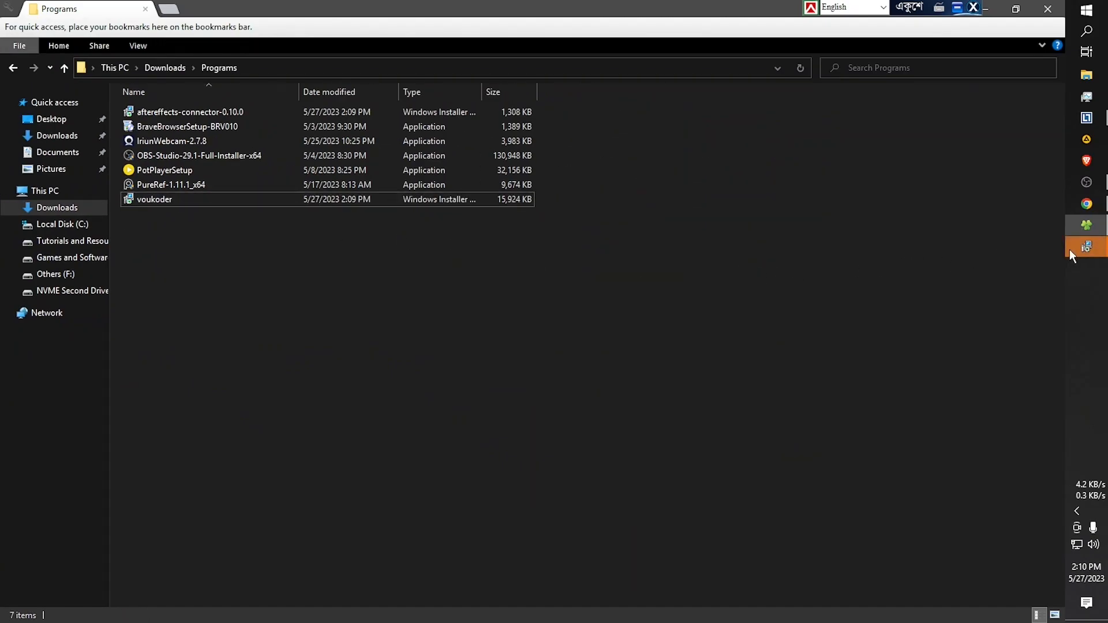
left_click(1069, 249)
left_click(604, 426)
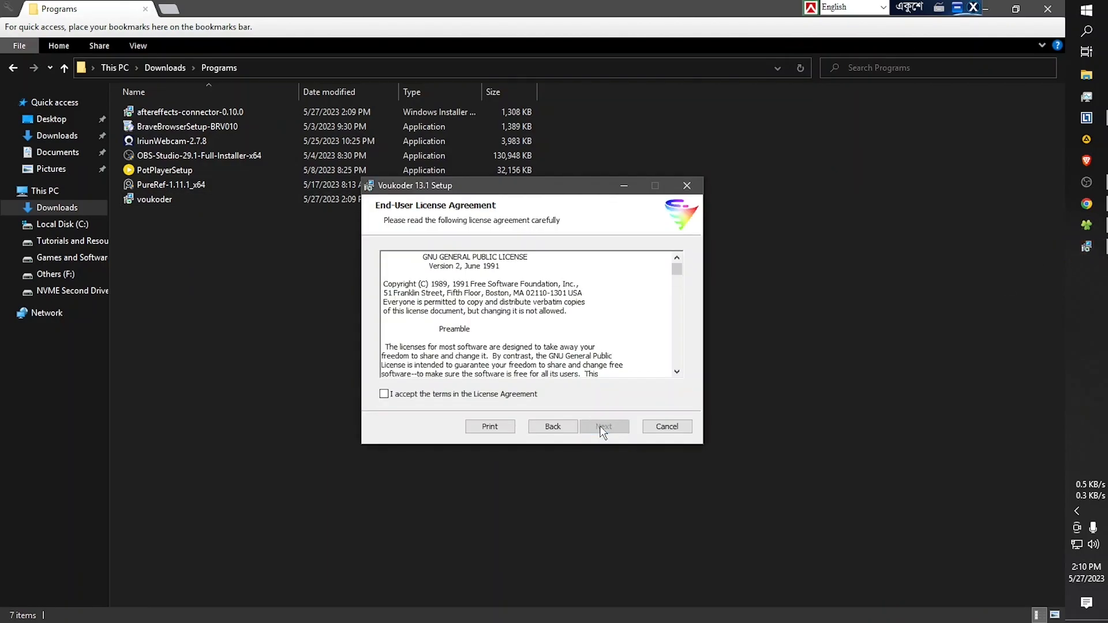
left_click(457, 395)
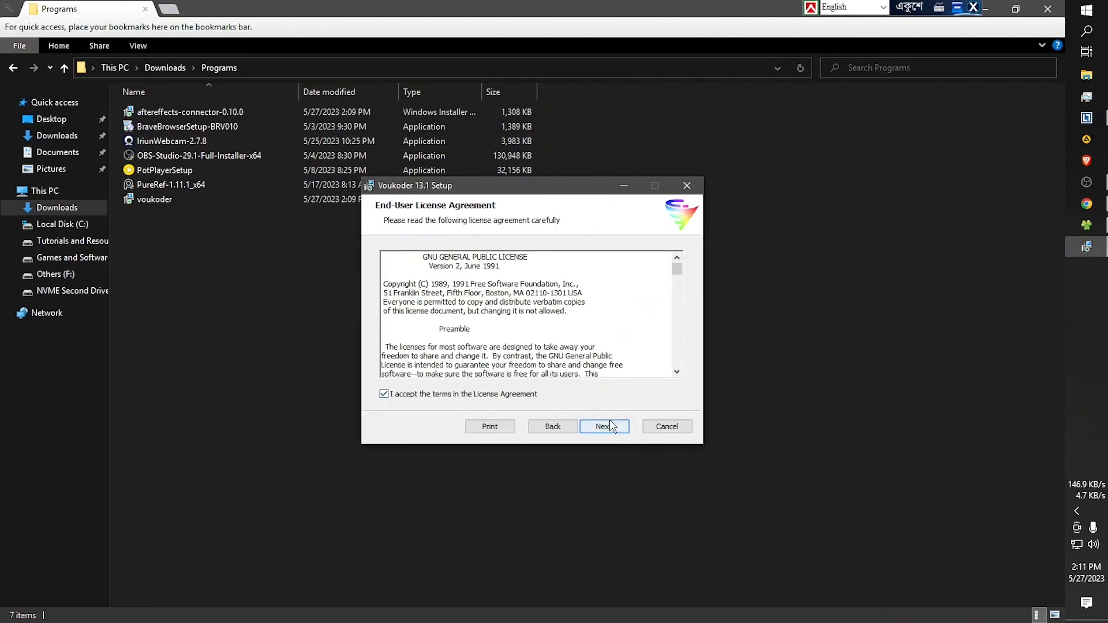
left_click(607, 430)
left_click(687, 186)
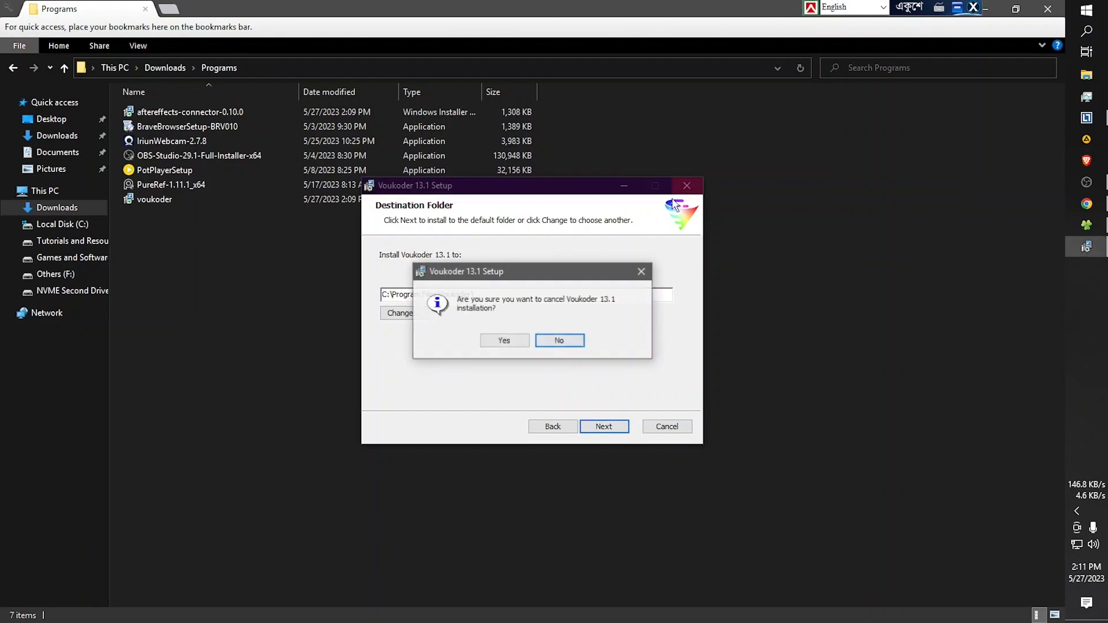
left_click(522, 345)
left_click(601, 425)
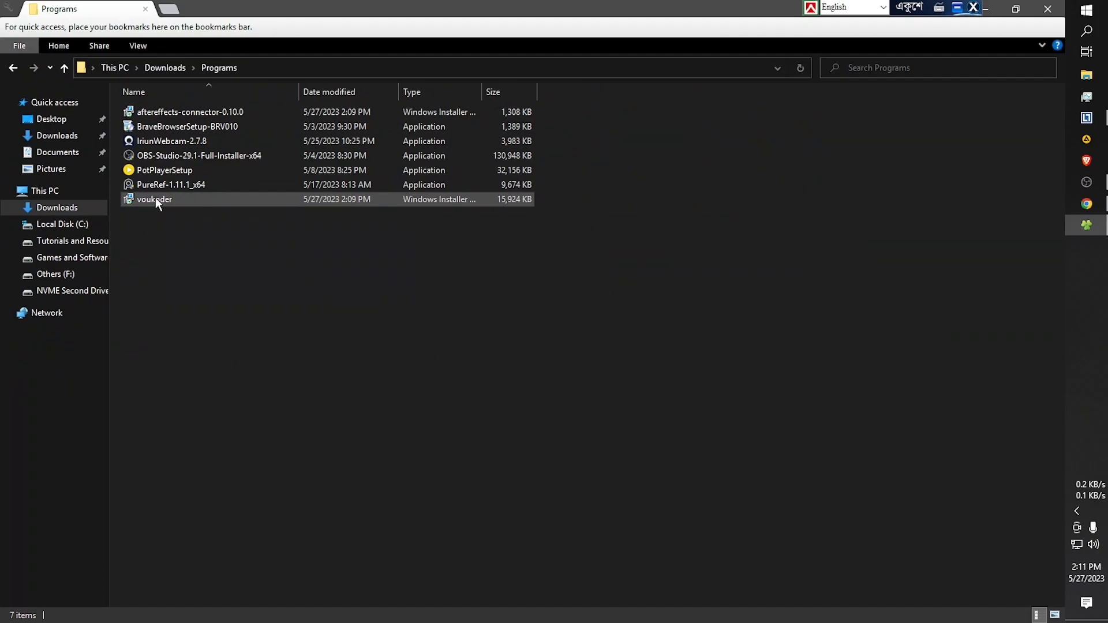
Step: Install Voukoder 13.1 from the voukoder installer, accepting the license agreement and keeping the default folder C:\Program Files\Voukoder\
double_click(154, 199)
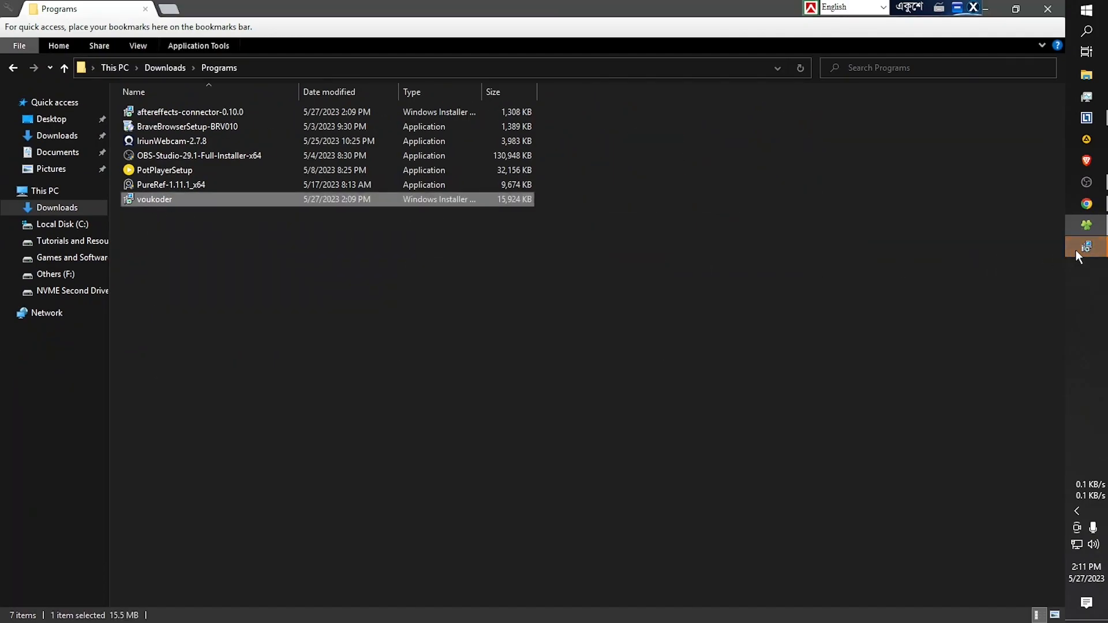
left_click(1076, 251)
left_click(615, 427)
left_click(449, 394)
left_click(604, 426)
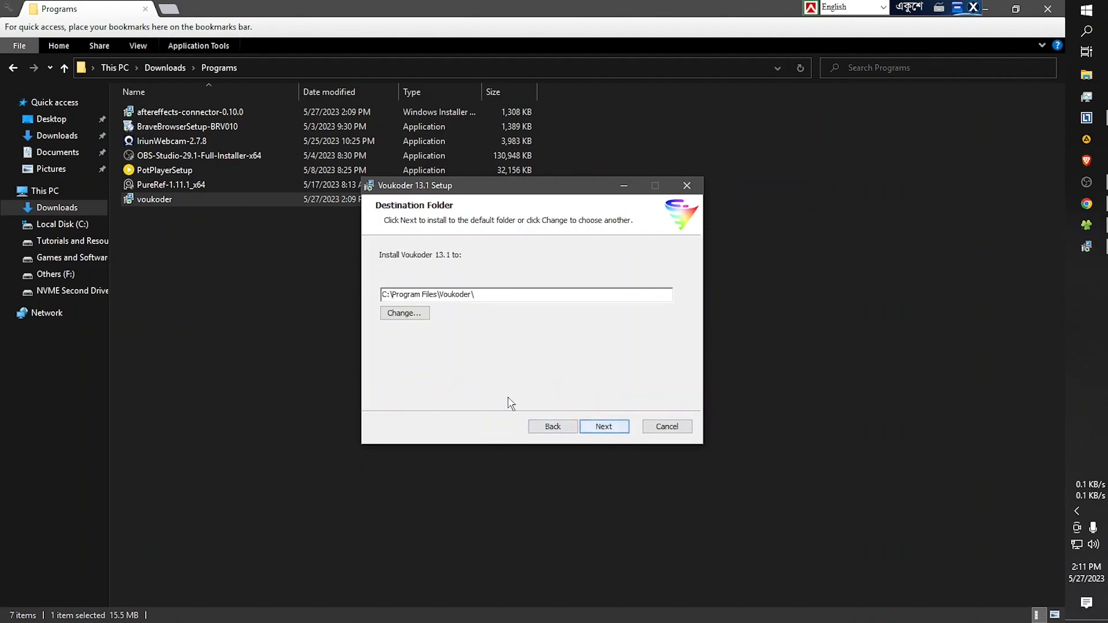
left_click(596, 427)
left_click(597, 426)
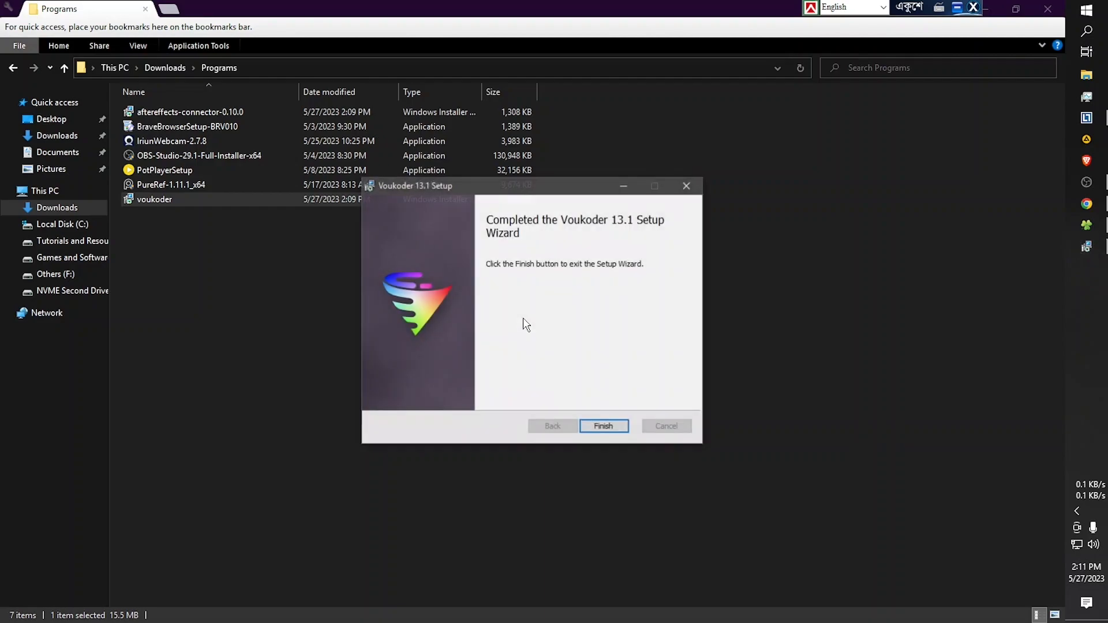
left_click(604, 427)
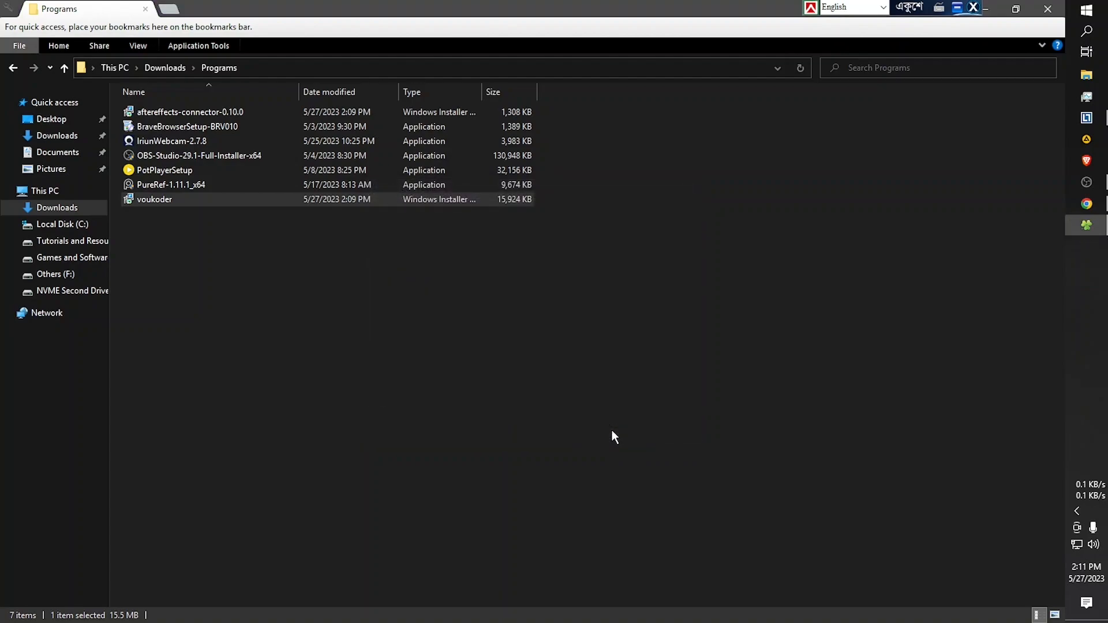
Step: Install the Voukoder Connector for Adobe After Effects with its license accepted and the default MediaCore folder, and close the installers' folder window
double_click(163, 113)
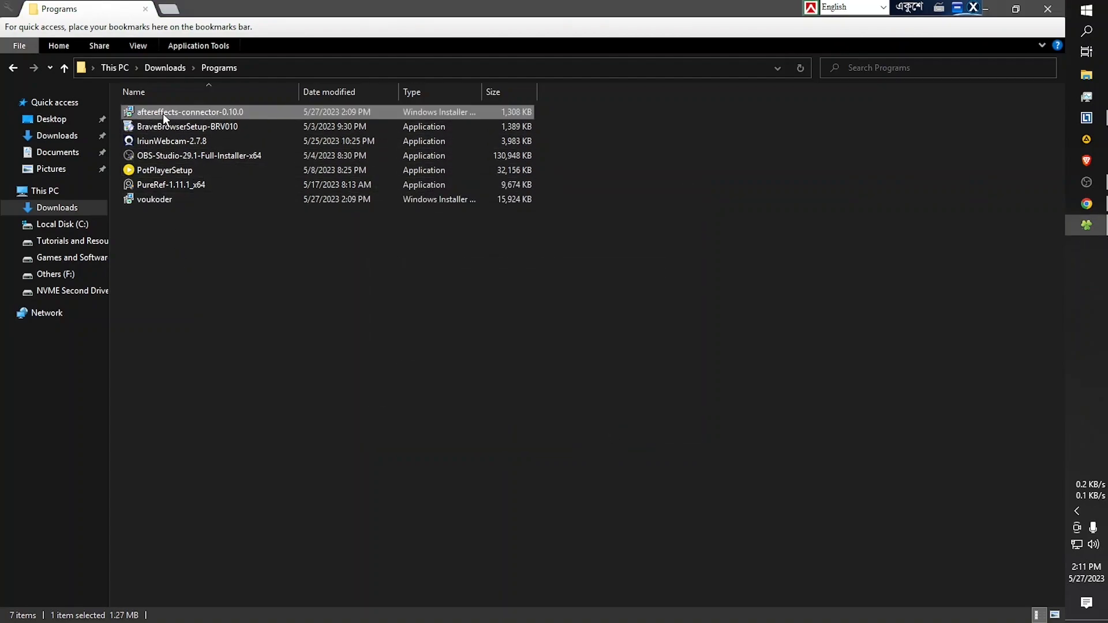
left_click(599, 427)
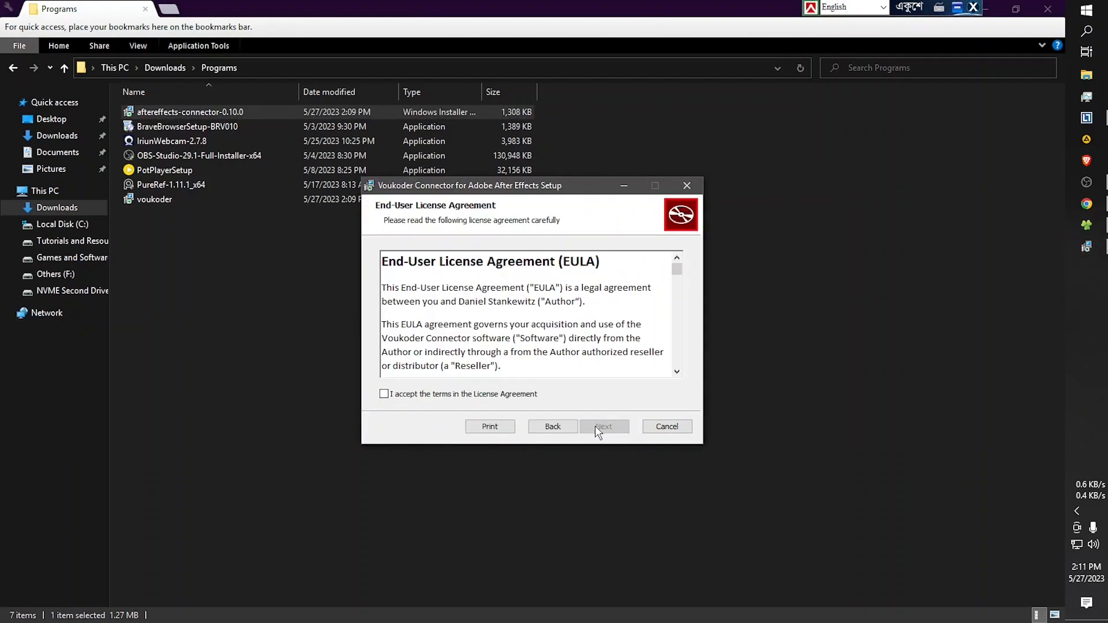
left_click(412, 394)
left_click(611, 428)
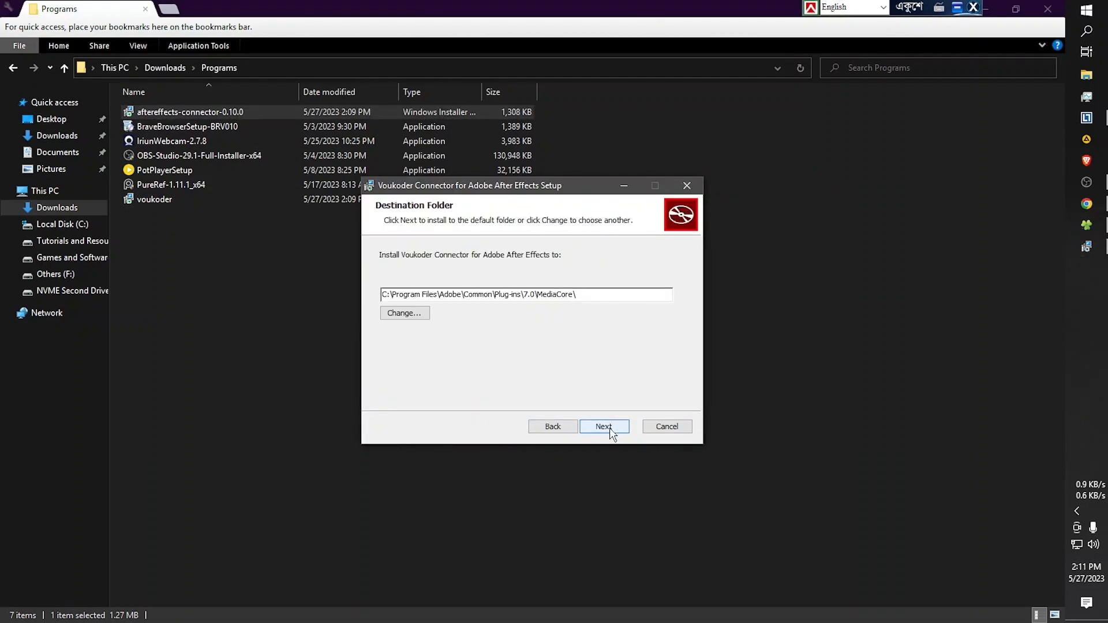
left_click(610, 428)
left_click(610, 428)
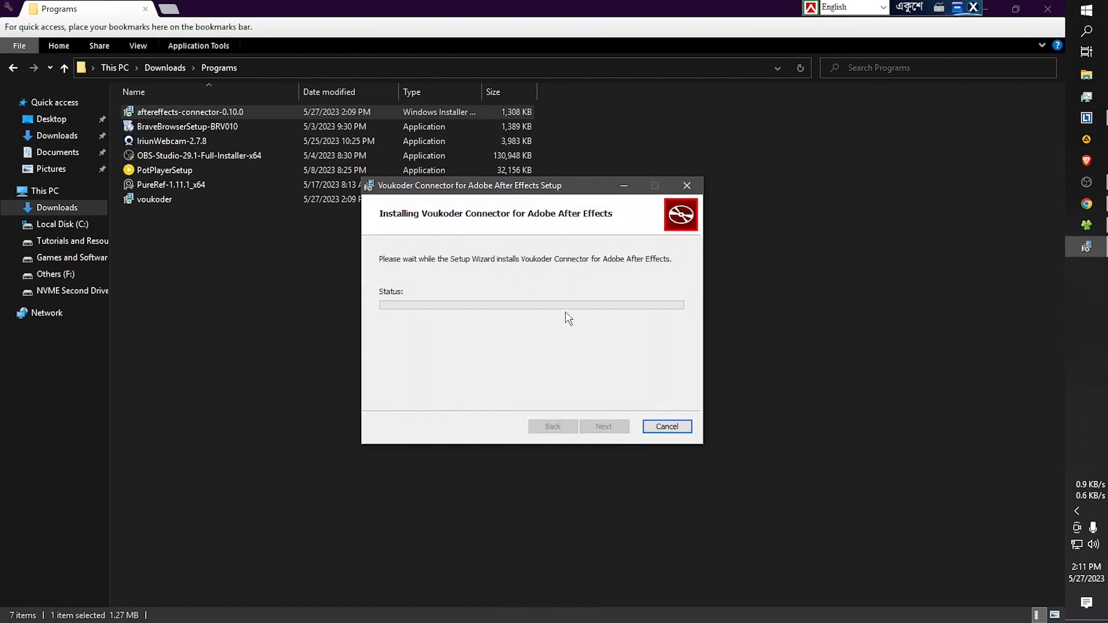
left_click(613, 427)
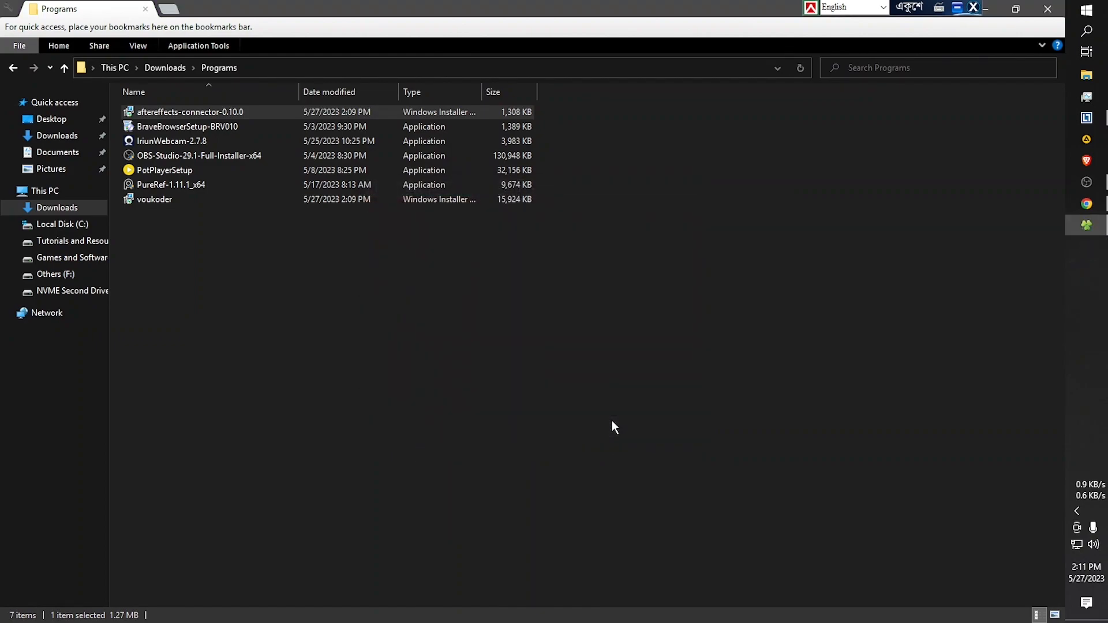
left_click(1047, 10)
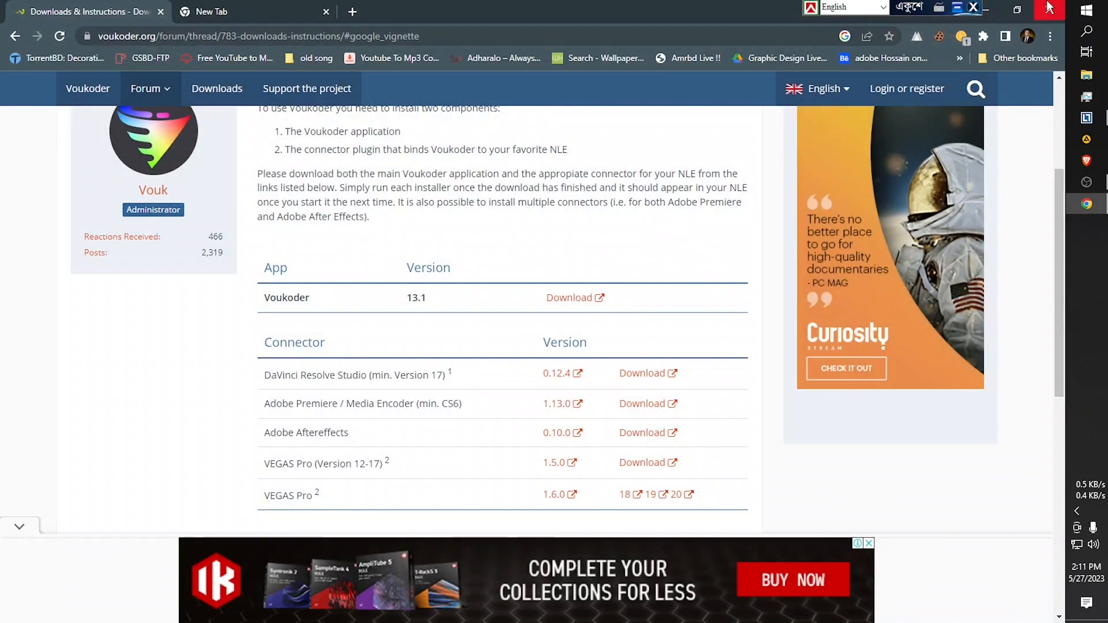
Step: Launch Adobe After Effects 2022 and open the recent project Fresh Copy.aep
left_click(1095, 8)
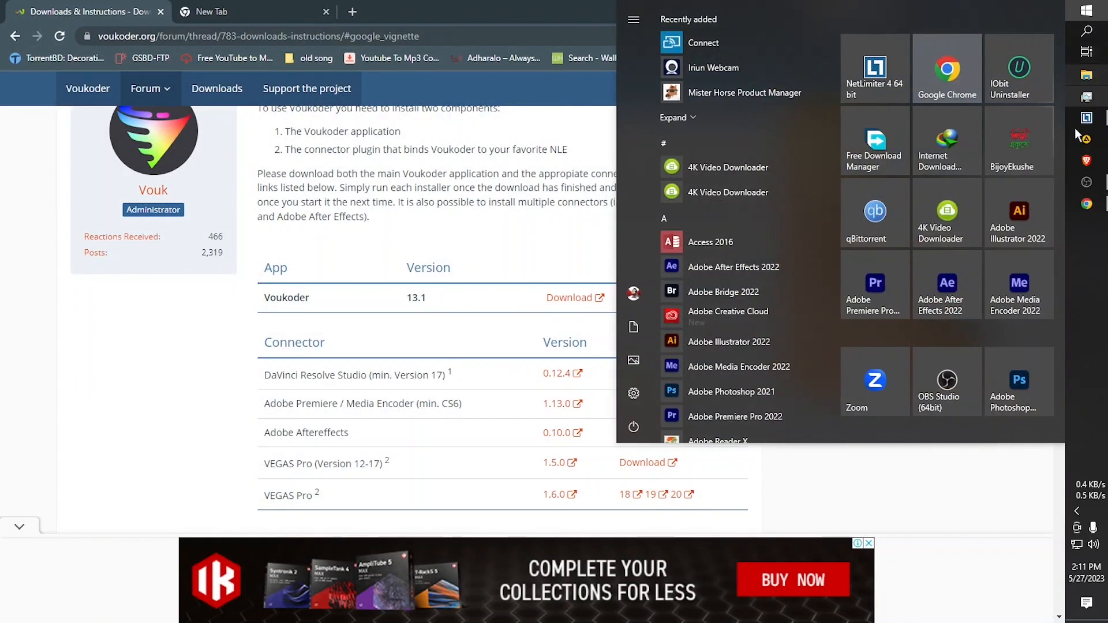
left_click(969, 299)
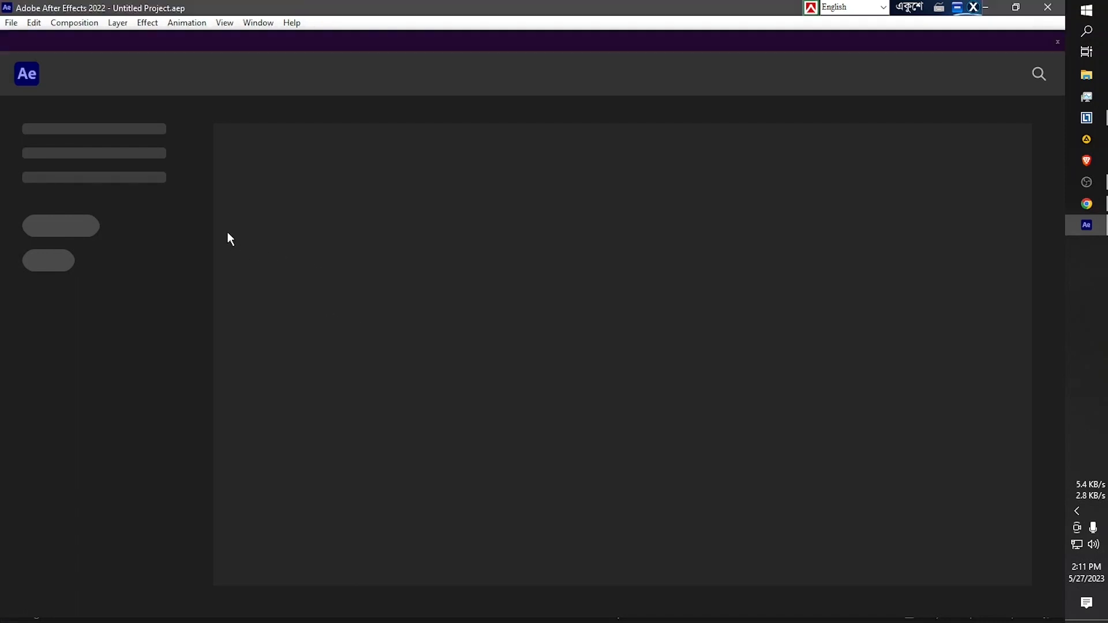
left_click(13, 24)
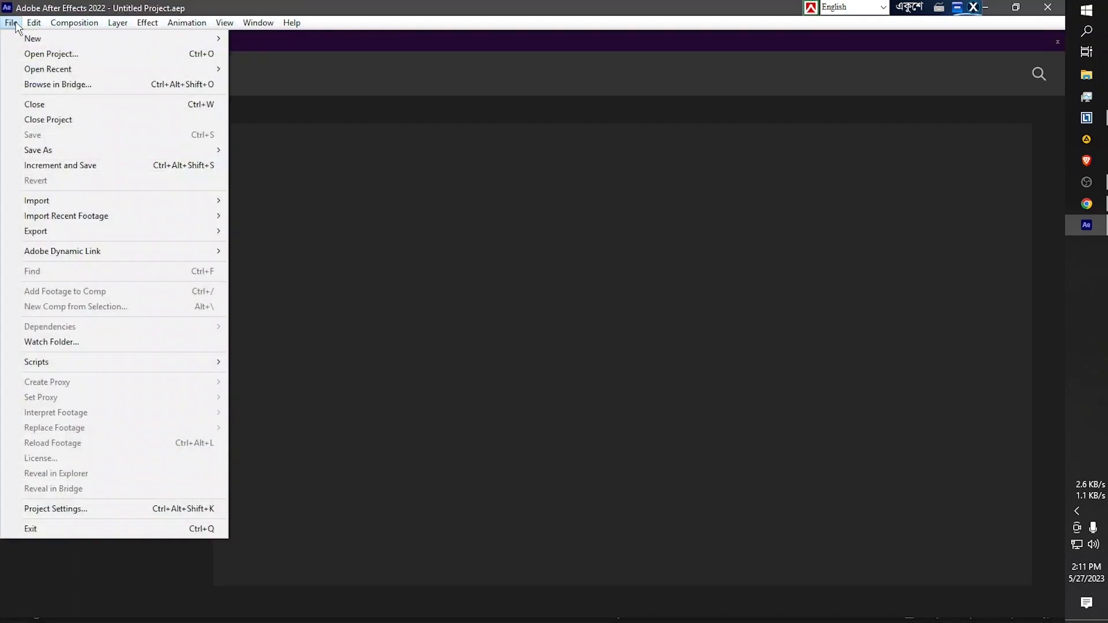
mouse_move(22, 44)
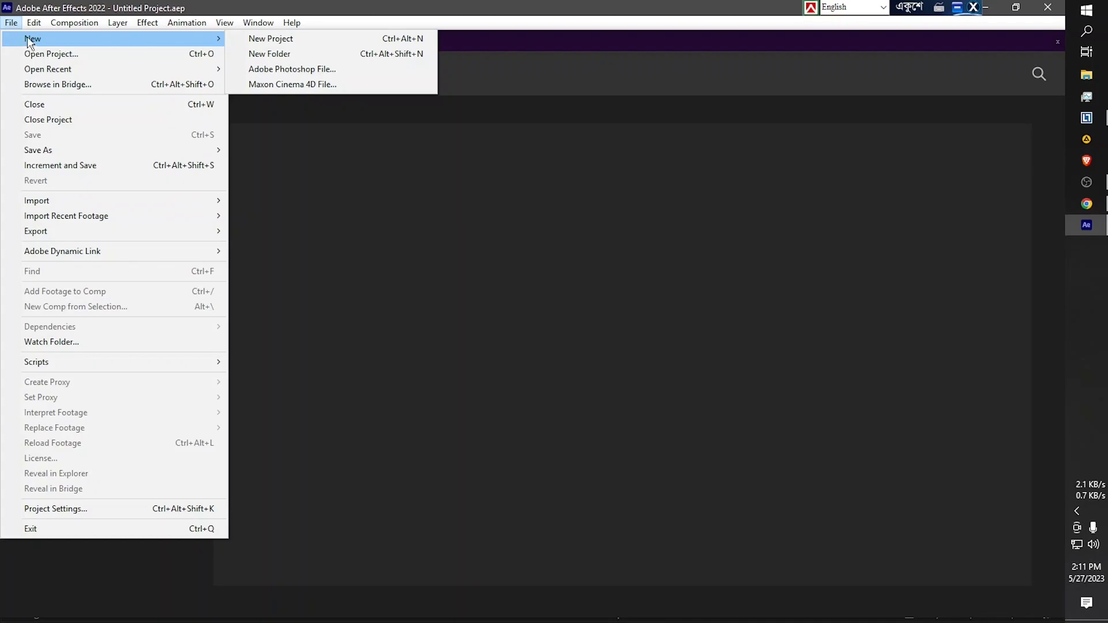
mouse_move(55, 68)
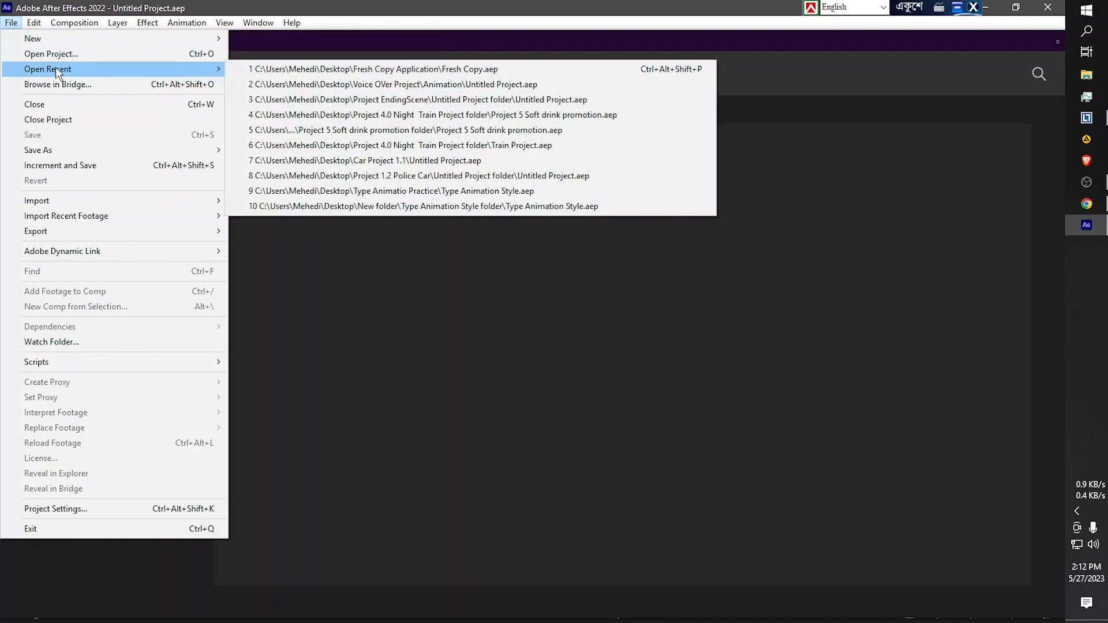
left_click(300, 69)
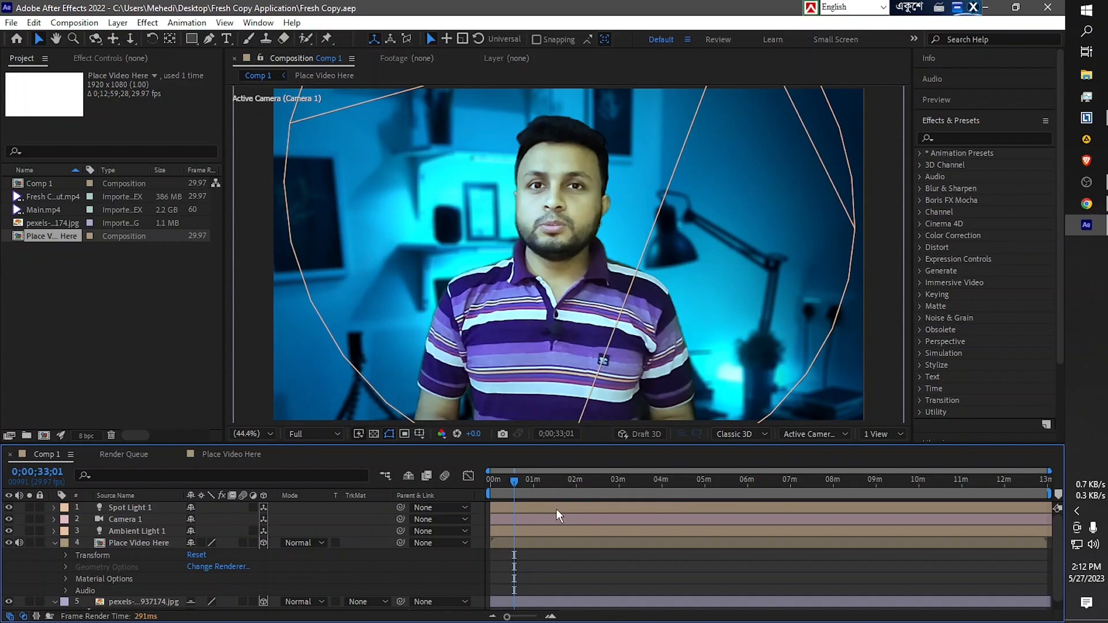
Step: Select all layers of Comp 1 and add the composition to the Render Queue
key("ctrl+a")
left_click(11, 22)
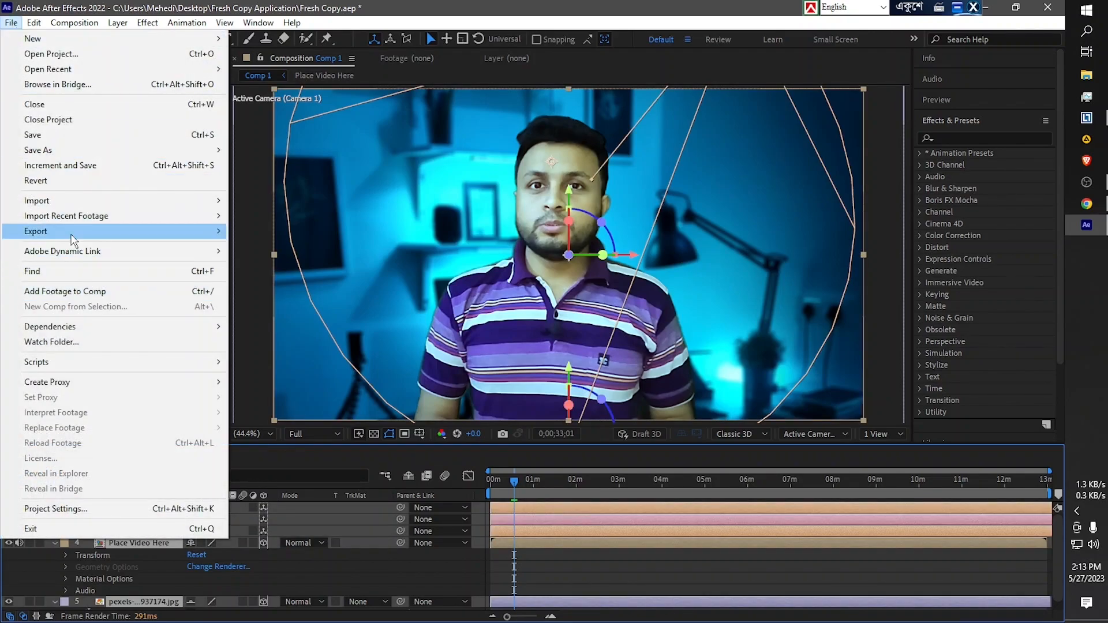
mouse_move(74, 238)
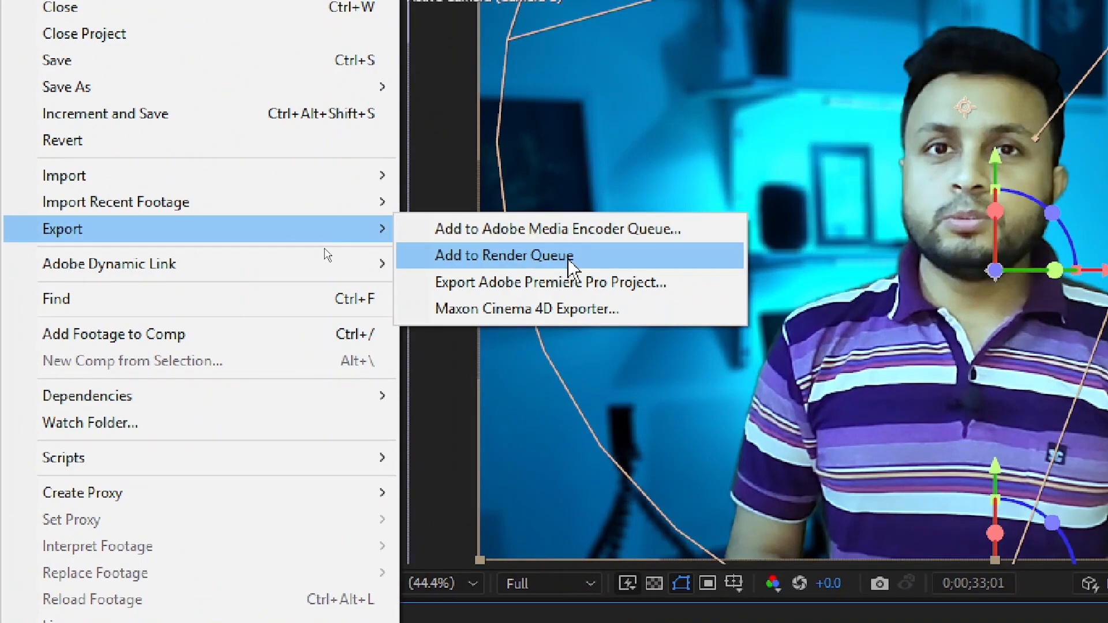
left_click(571, 266)
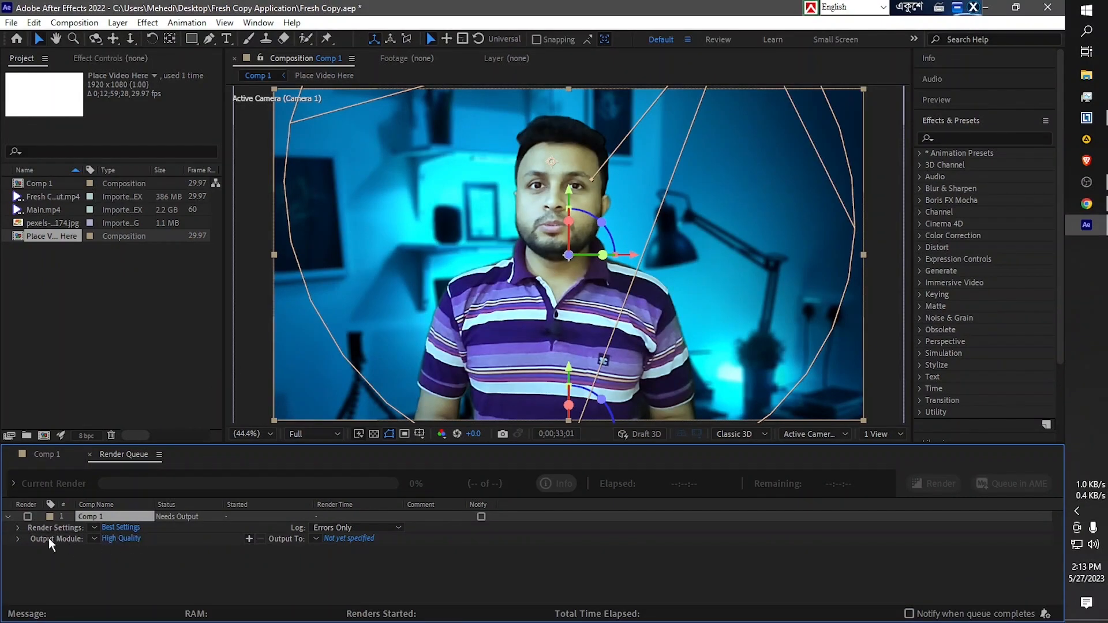
Step: Set the output module format of the queued Comp 1 to Voukoder and accept the settings
left_click(120, 538)
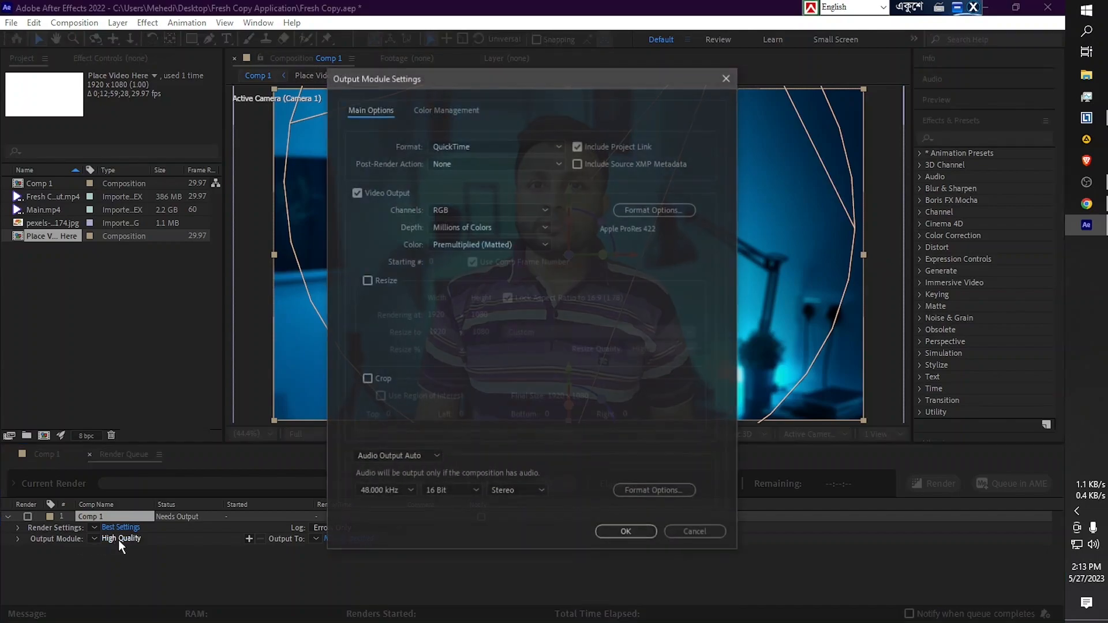
left_click(455, 147)
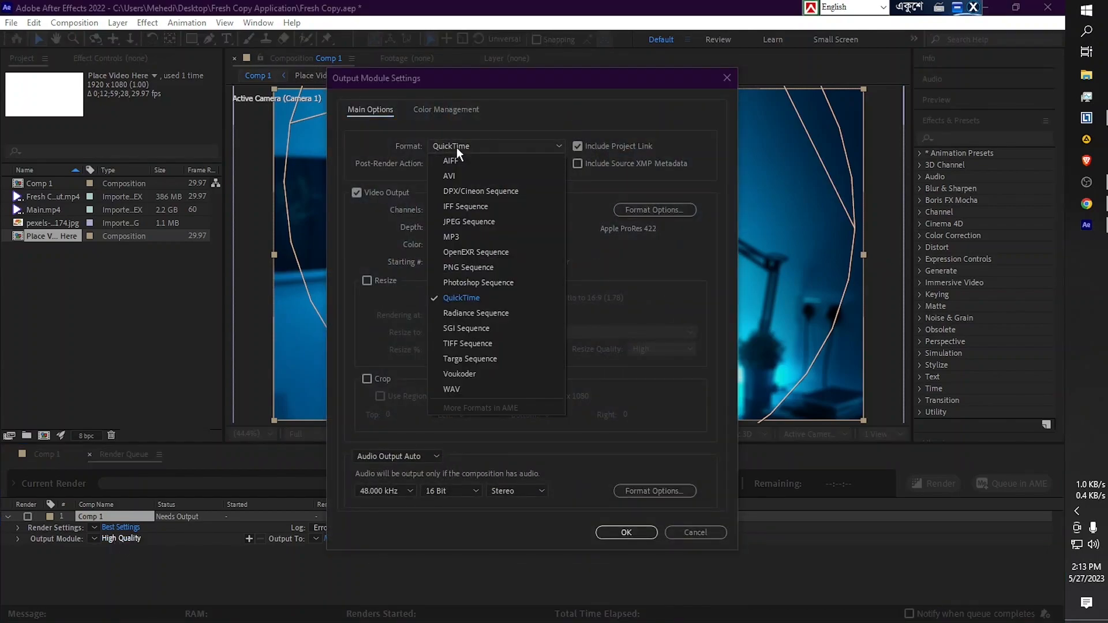
left_click(471, 372)
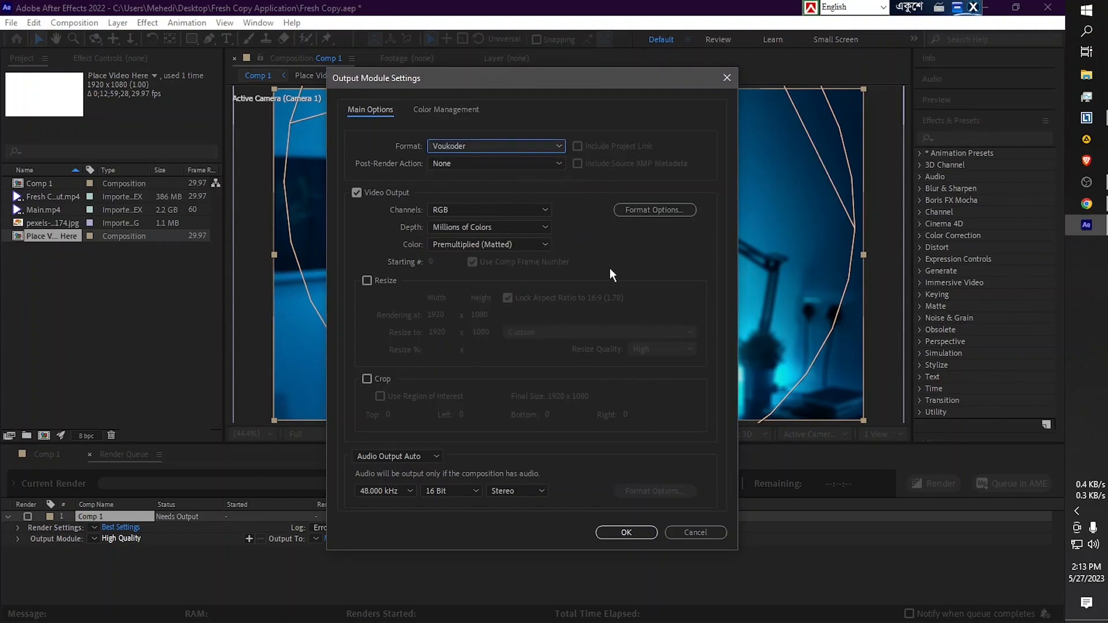
left_click(625, 533)
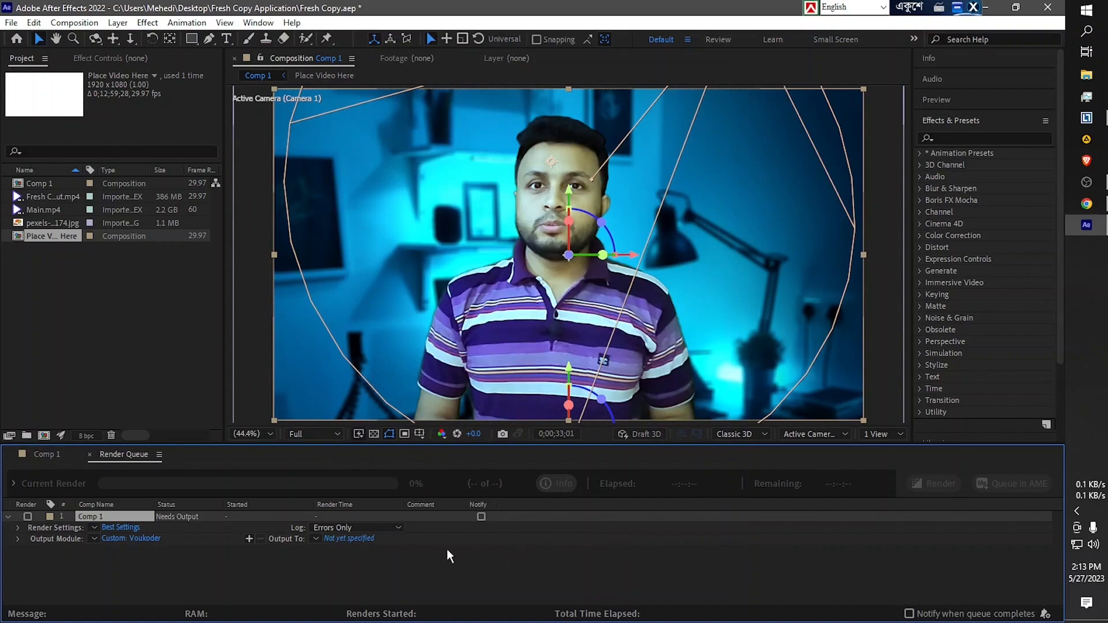
Step: Set the output file to "My Video redndering with voukoder" on the Desktop and try to render the queue
left_click(359, 539)
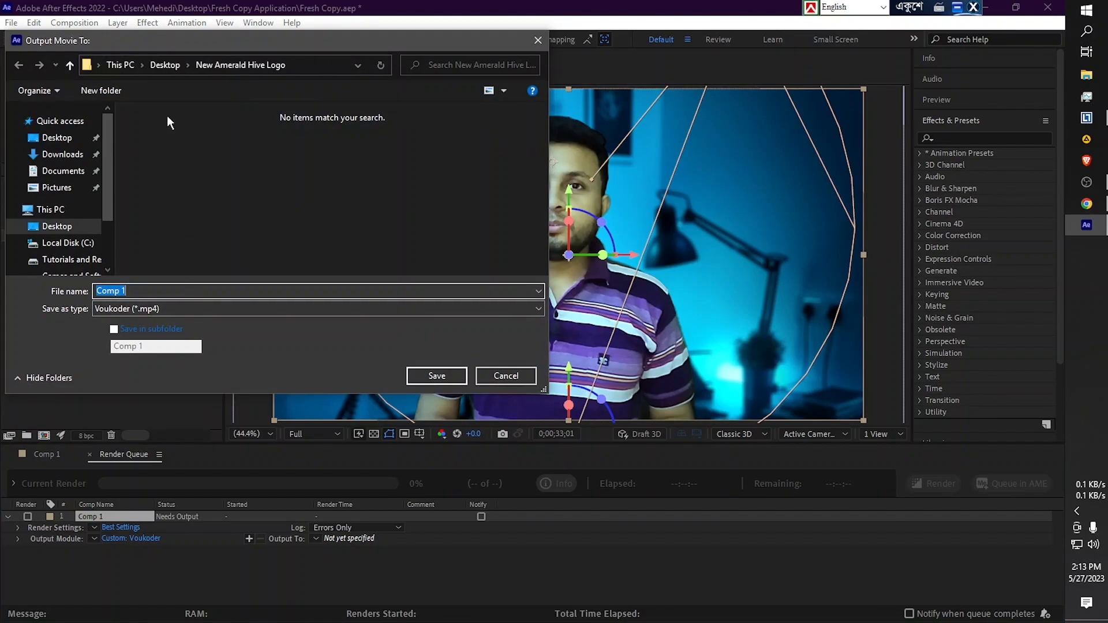
left_click(63, 138)
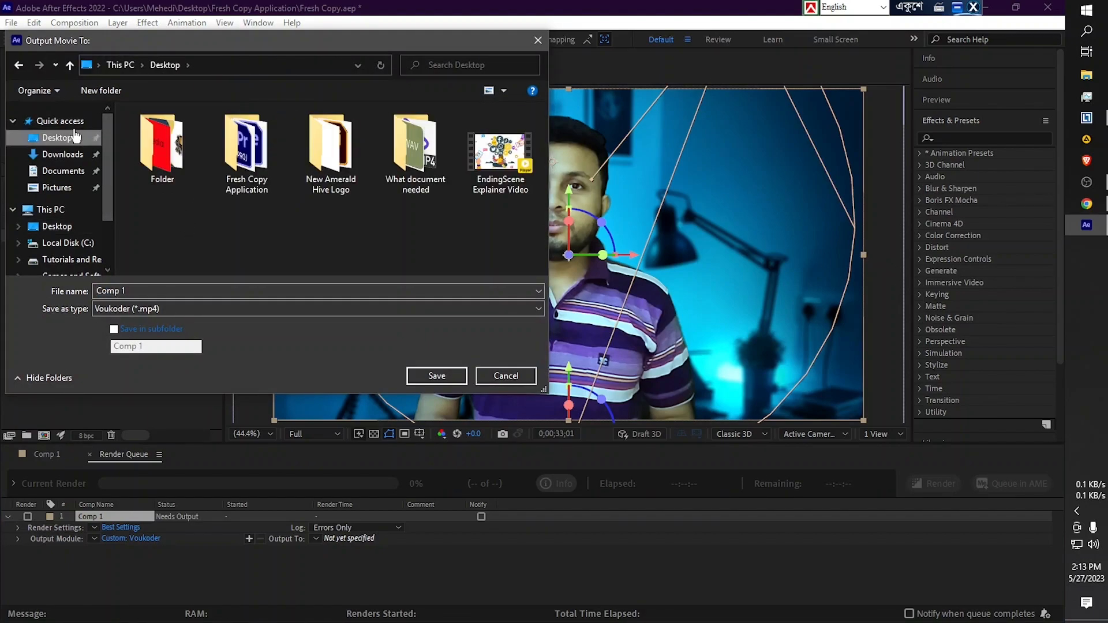
left_click(179, 290)
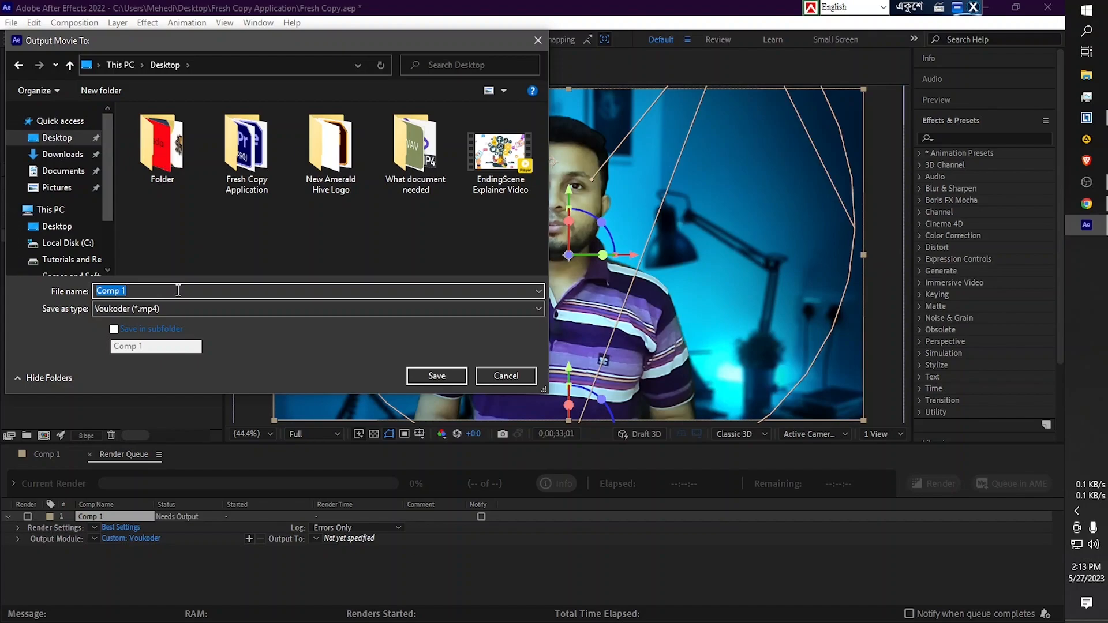
type("My Video redndering with voukoder")
left_click(415, 377)
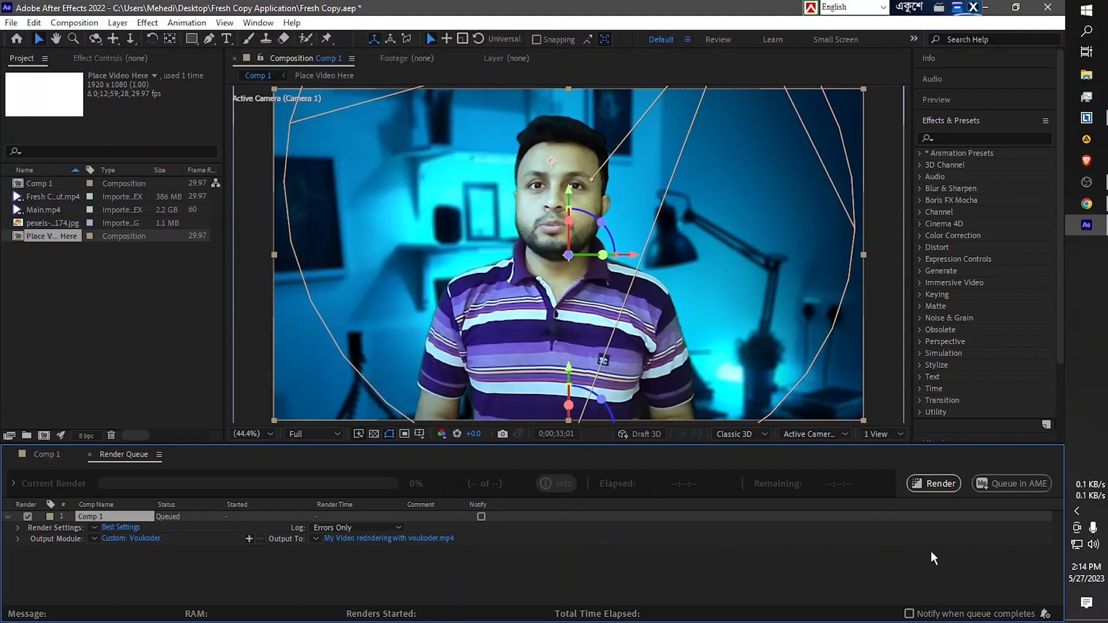
left_click(941, 485)
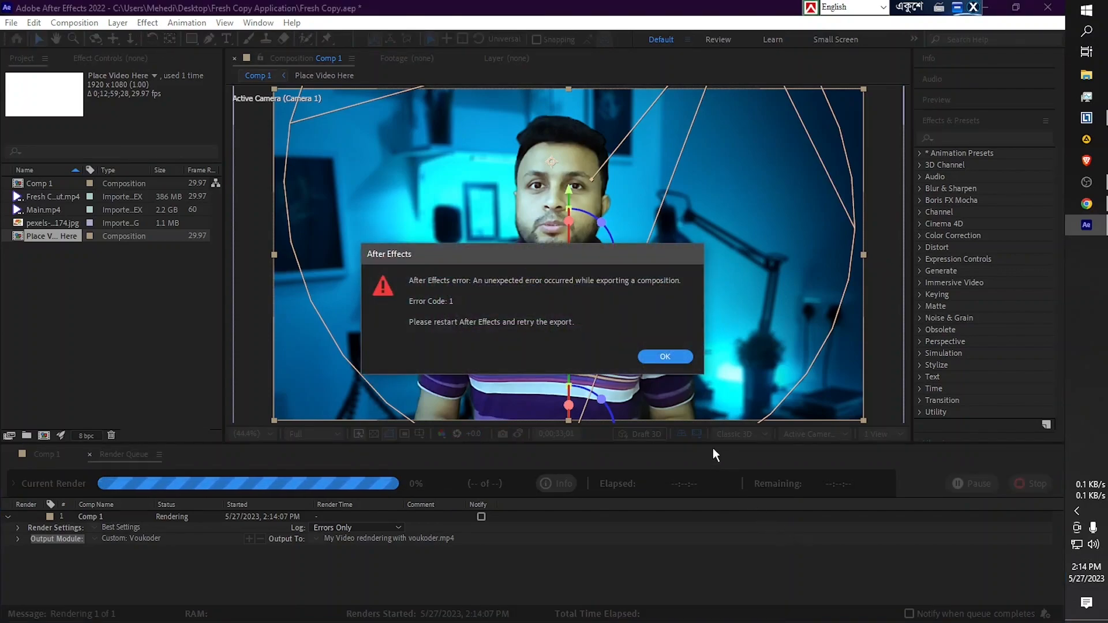
left_click(667, 357)
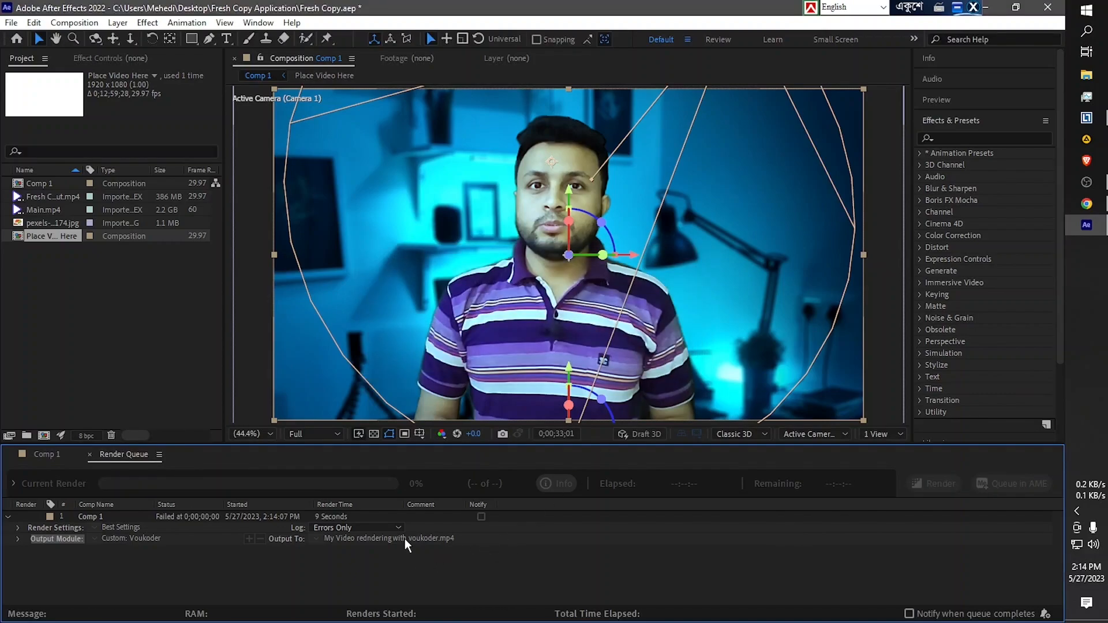
Step: Choose Voukoder as the output module format for the newly queued Comp 1
left_click(123, 536)
left_click(494, 149)
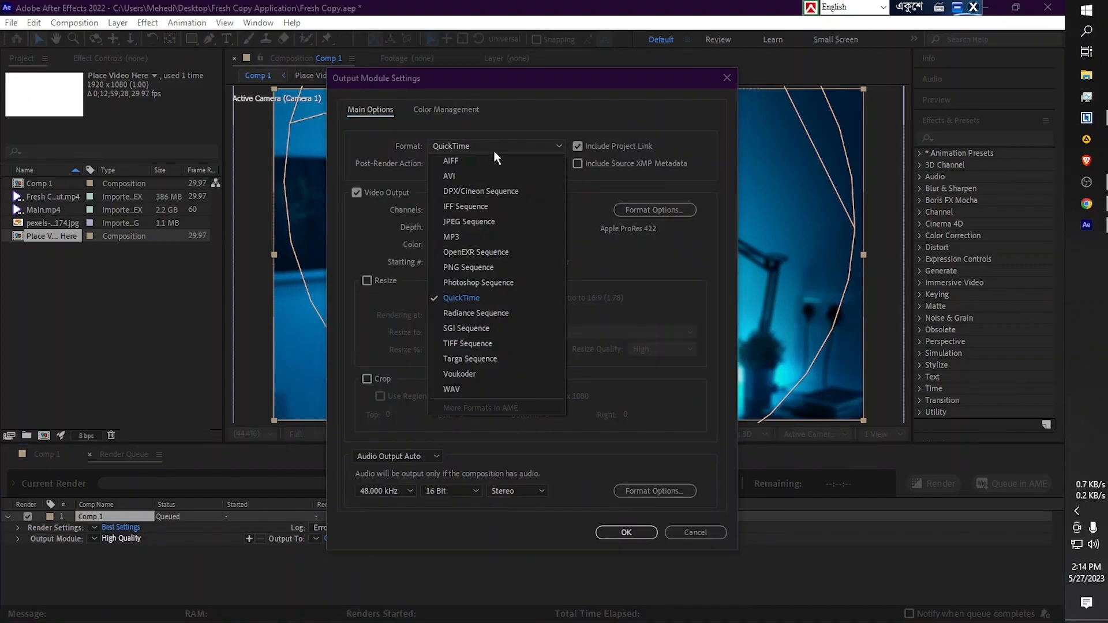
left_click(489, 374)
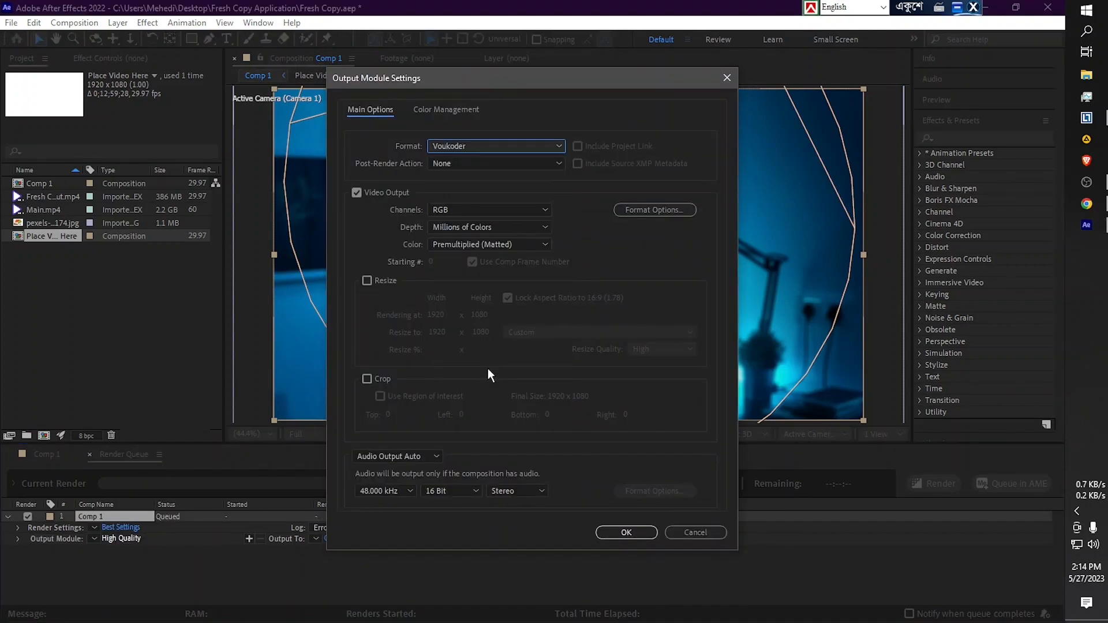
Step: In the Voukoder format options, apply the Default preset of the H.264 (x264) video codec and accept the output module settings
left_click(647, 209)
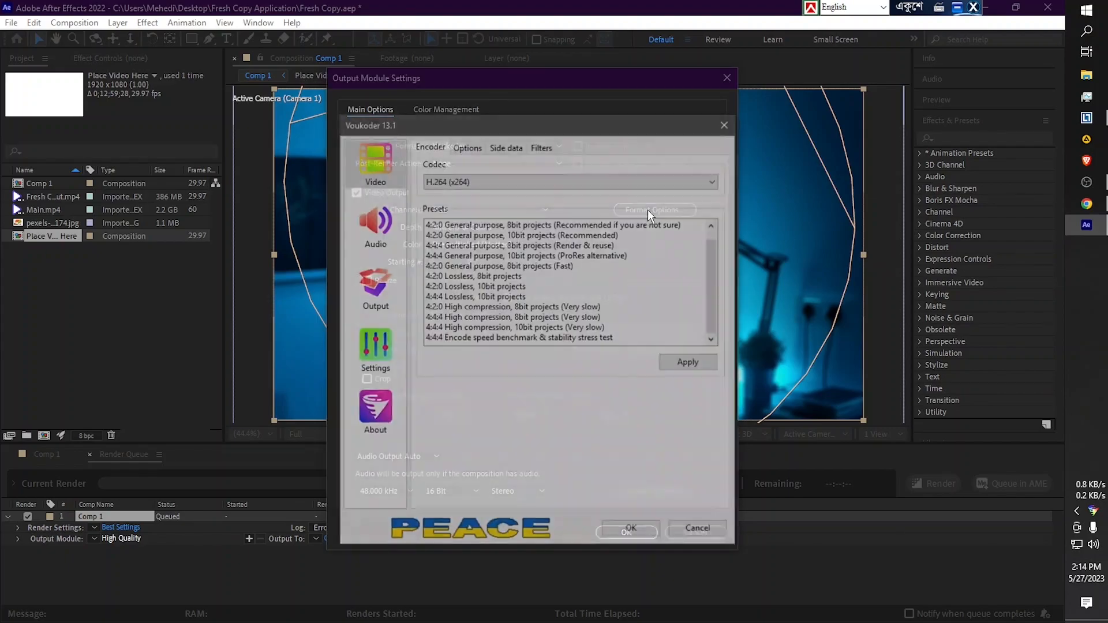
left_click(385, 227)
left_click(373, 285)
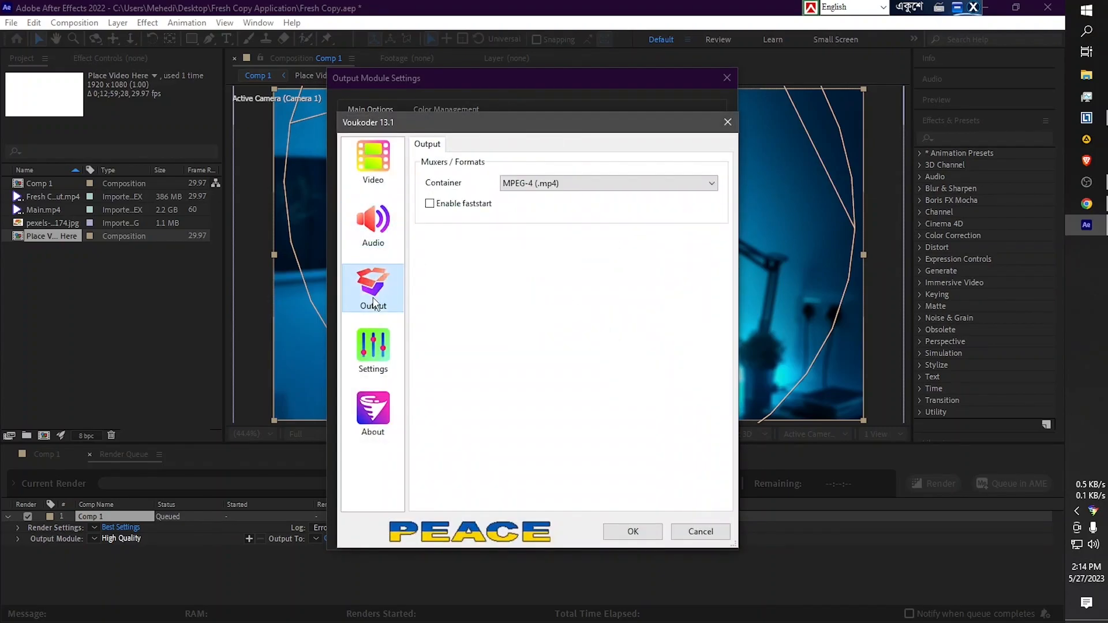
left_click(372, 349)
left_click(373, 413)
left_click(373, 161)
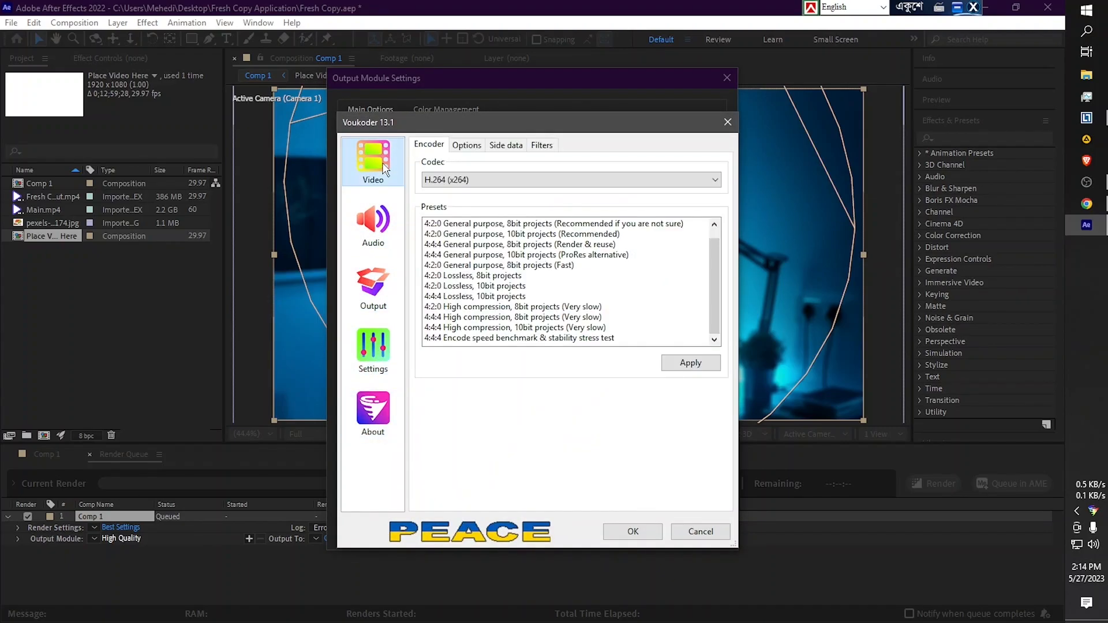
left_click(493, 181)
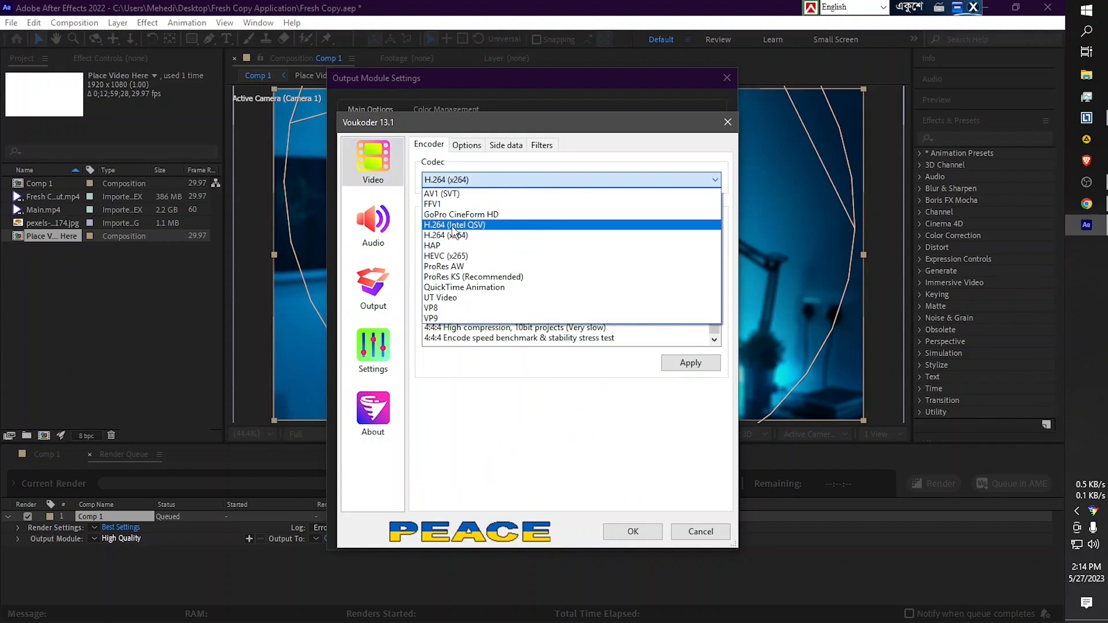
left_click(461, 235)
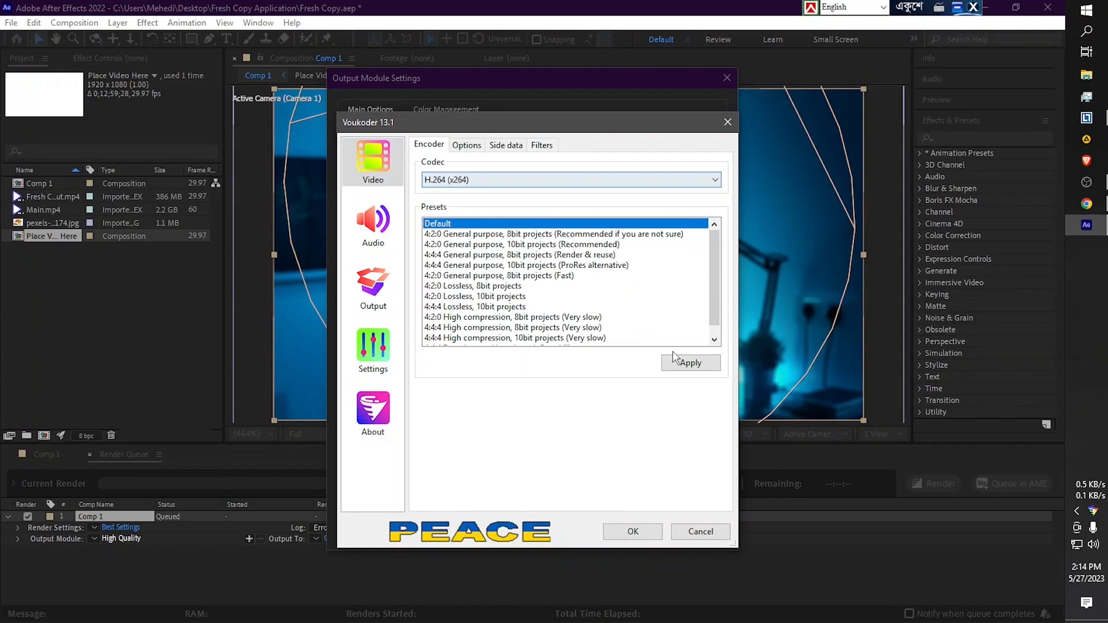
left_click(689, 363)
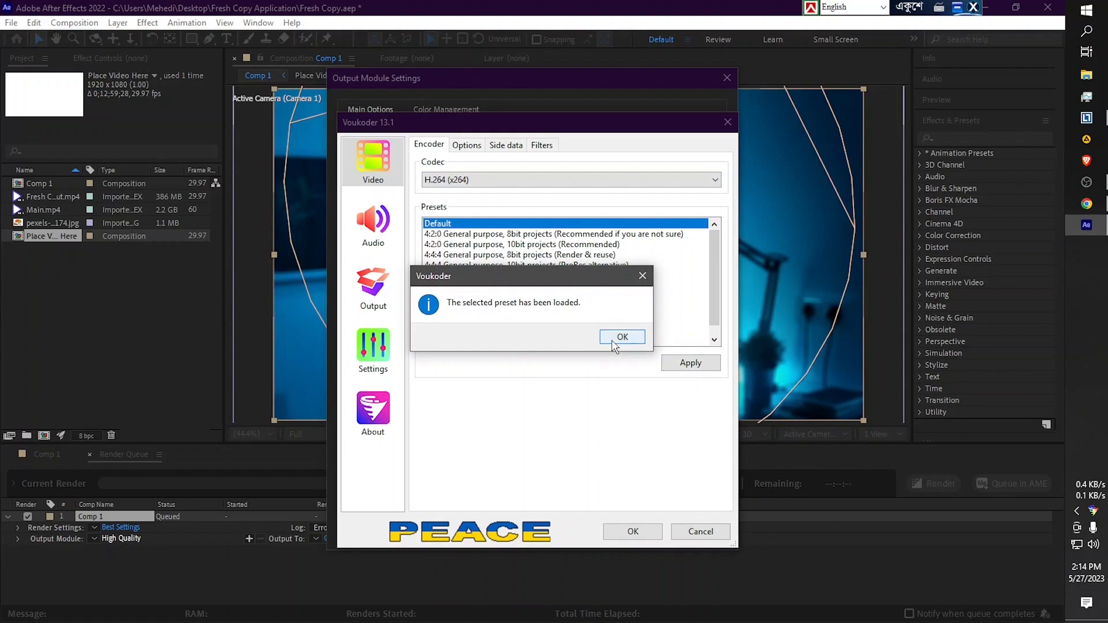
left_click(614, 339)
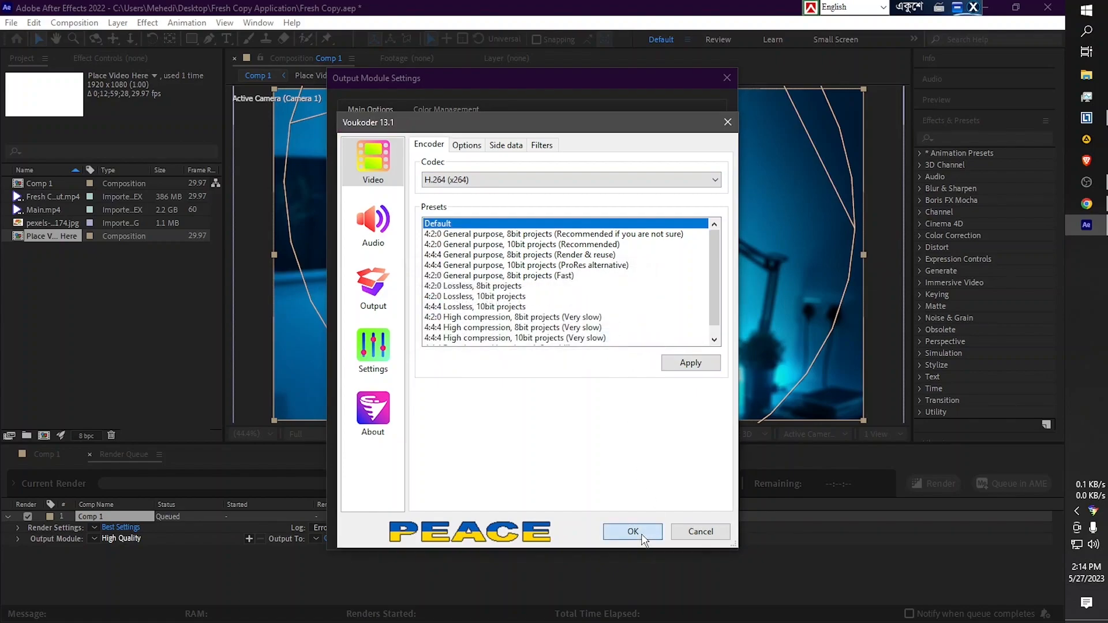
left_click(641, 532)
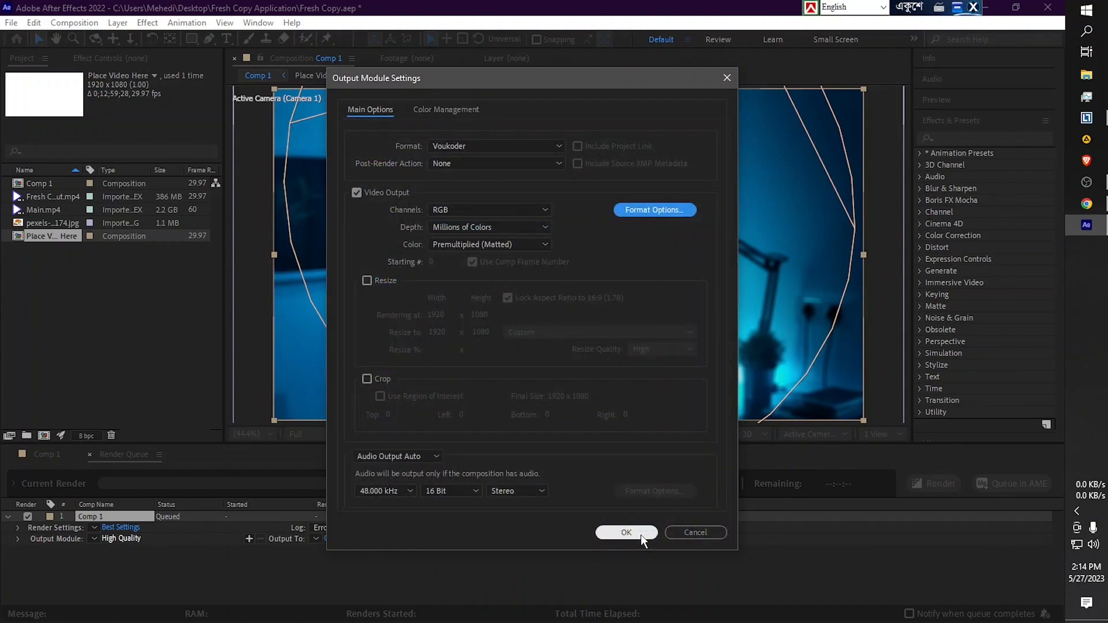
left_click(640, 533)
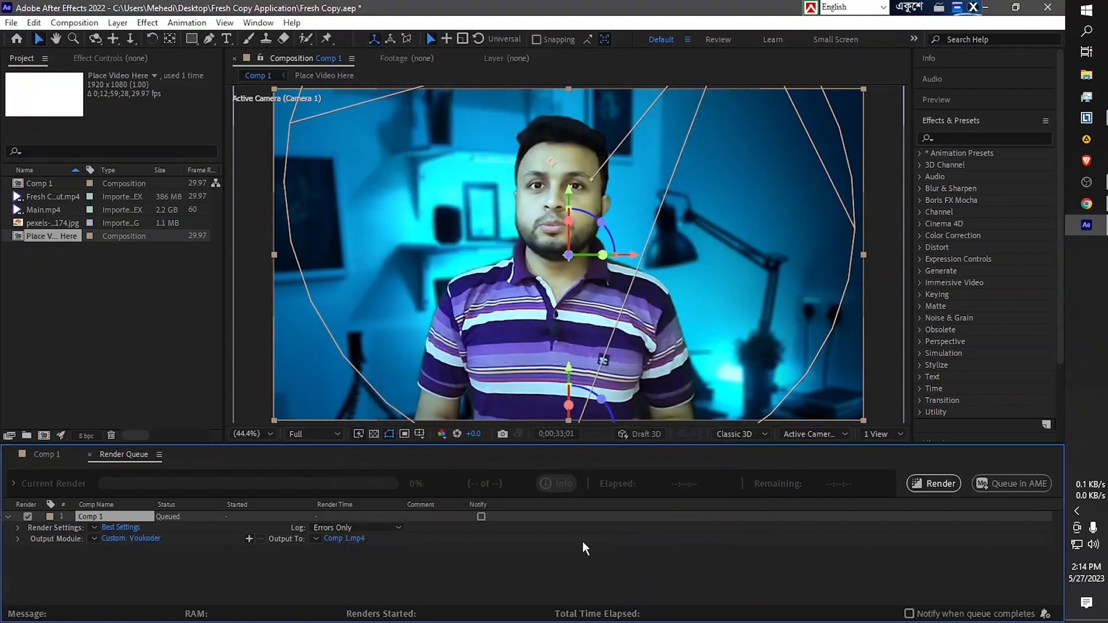
Step: Save the output movie to the Desktop under the name Comp 1 and start rendering the queue
left_click(348, 538)
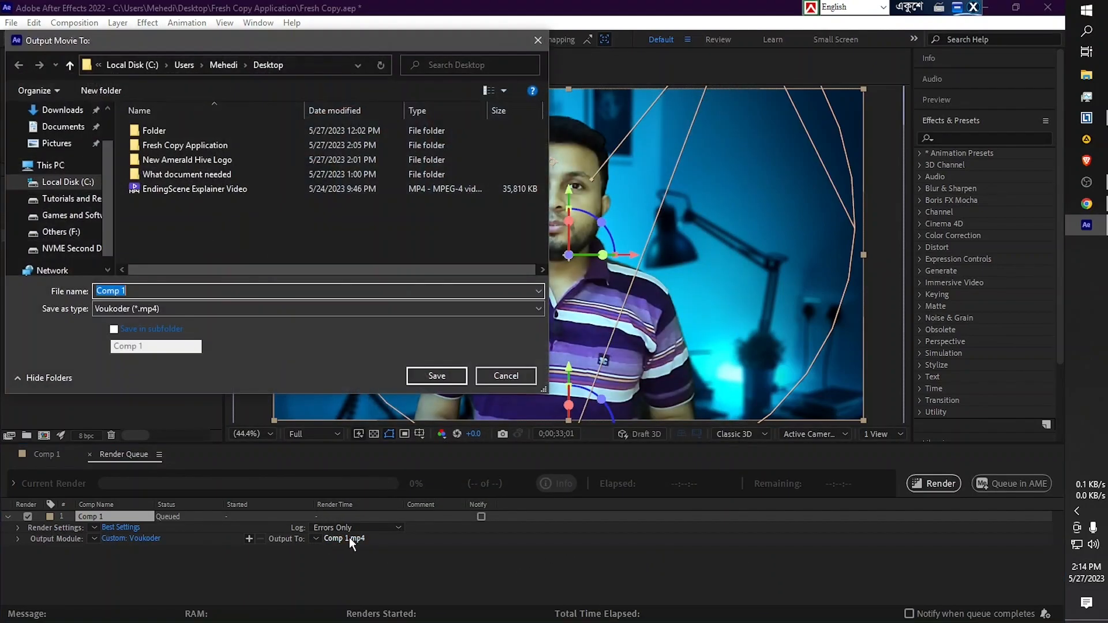
left_click(56, 138)
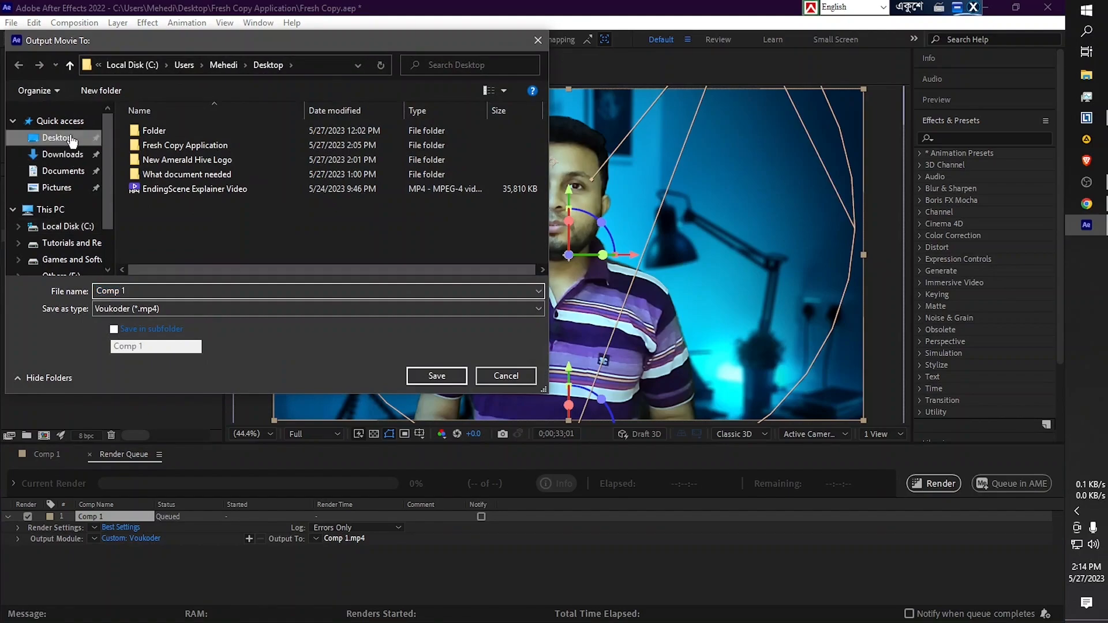
left_click(437, 375)
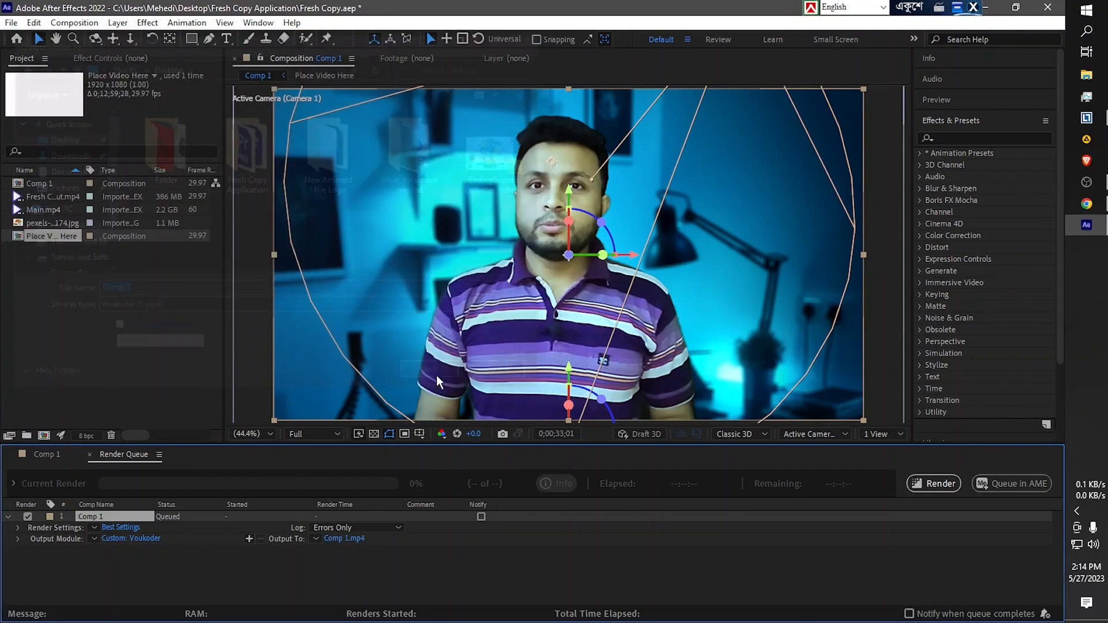
left_click(918, 486)
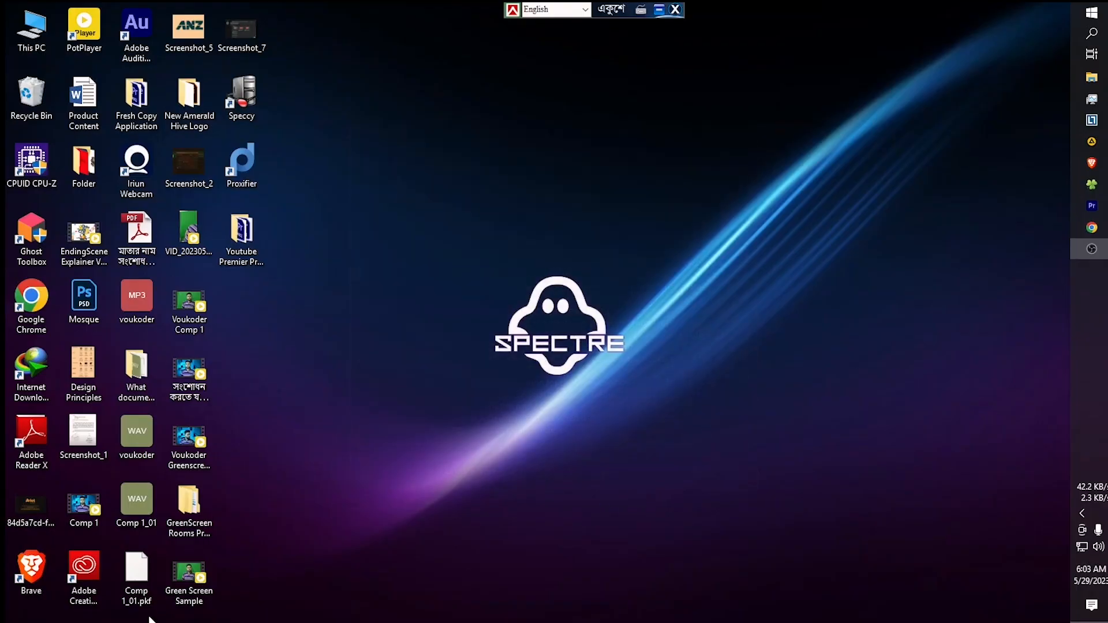
Step: Examine the file properties of the rendered Comp 1 video on the desktop, including its type and size, and close them
right_click(102, 507)
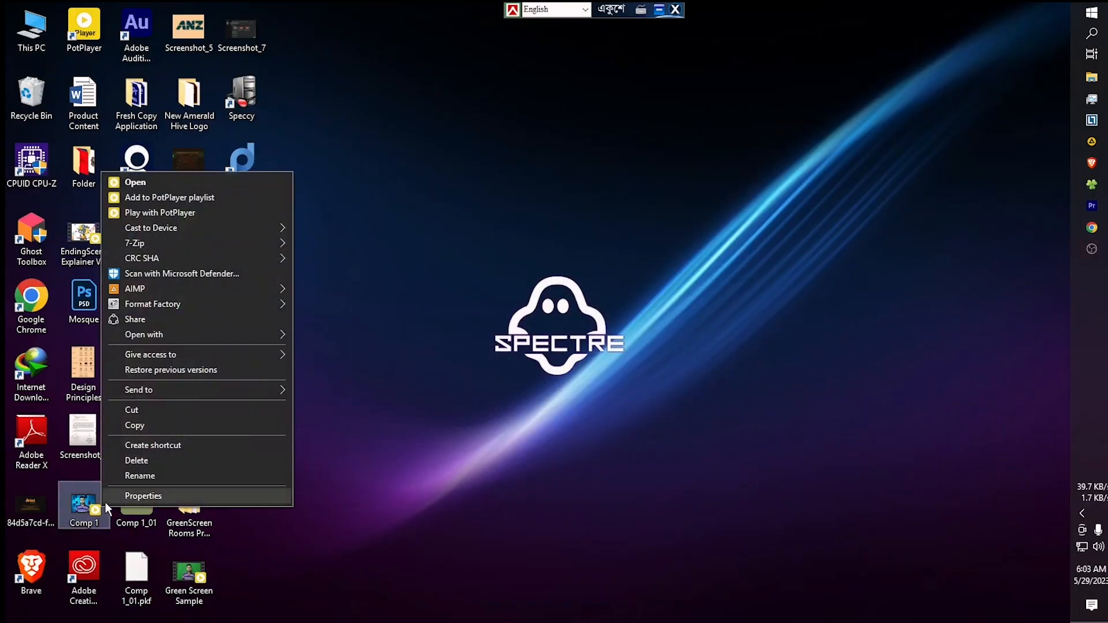
left_click(127, 494)
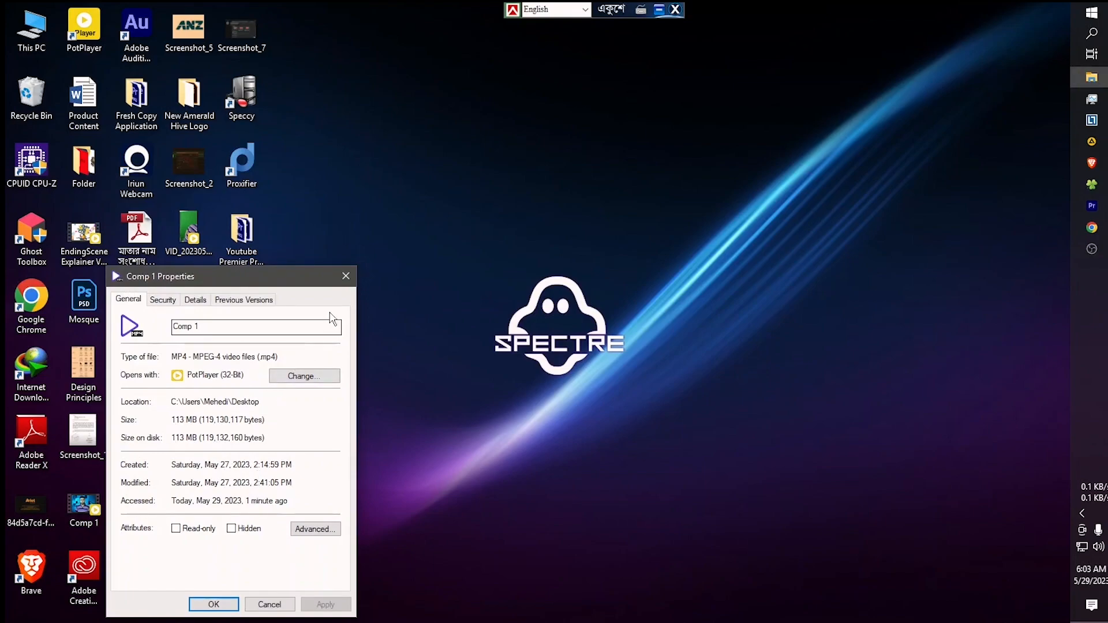
left_click(346, 276)
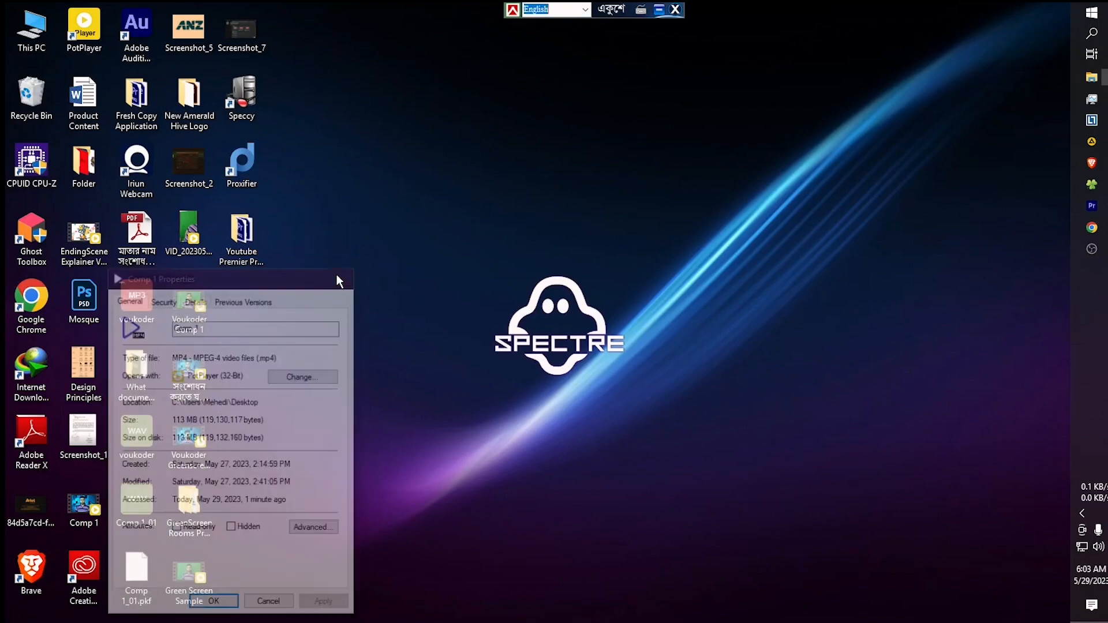